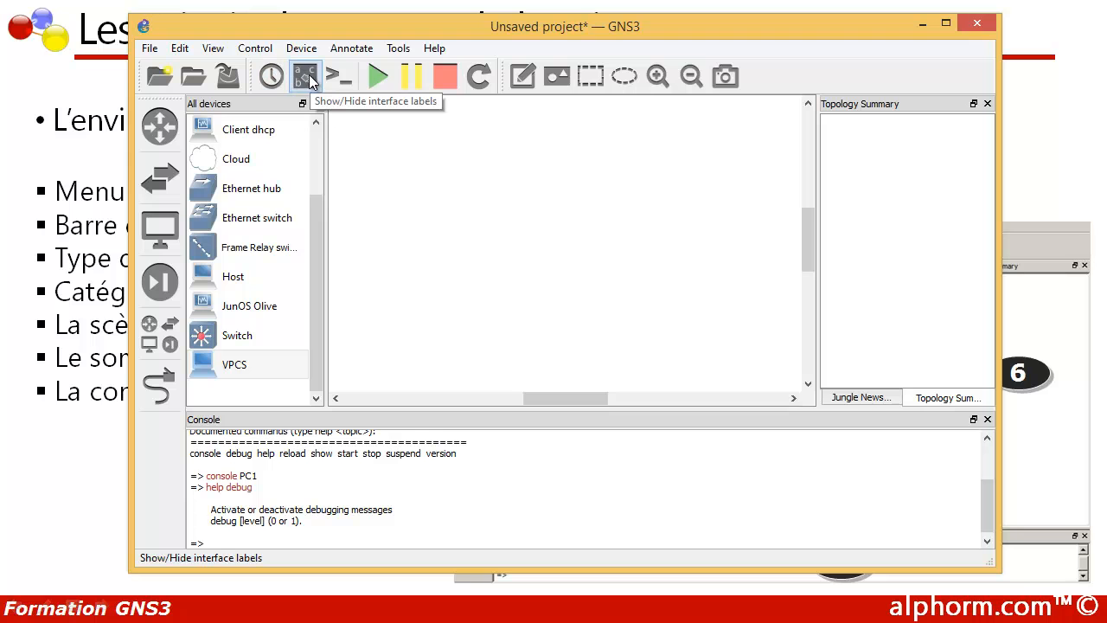
Place an Ethernet switch with a VPCS below it on the workspace and link the VPCS to switch port 1
{"action": "left_click_drag", "start_coordinate": [257, 217], "coordinate": [484, 196]}
{"action": "left_click_drag", "start_coordinate": [234, 364], "coordinate": [510, 313]}
{"action": "left_click", "coordinate": [159, 387]}
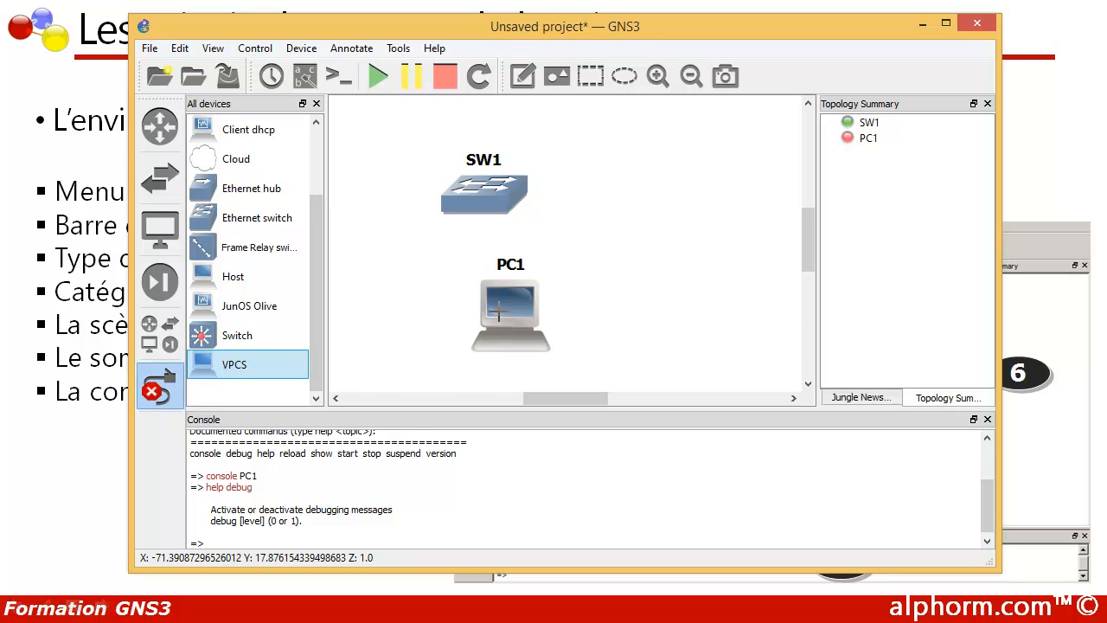
{"action": "left_click", "coordinate": [510, 311]}
{"action": "left_click", "coordinate": [532, 321]}
{"action": "left_click", "coordinate": [491, 211]}
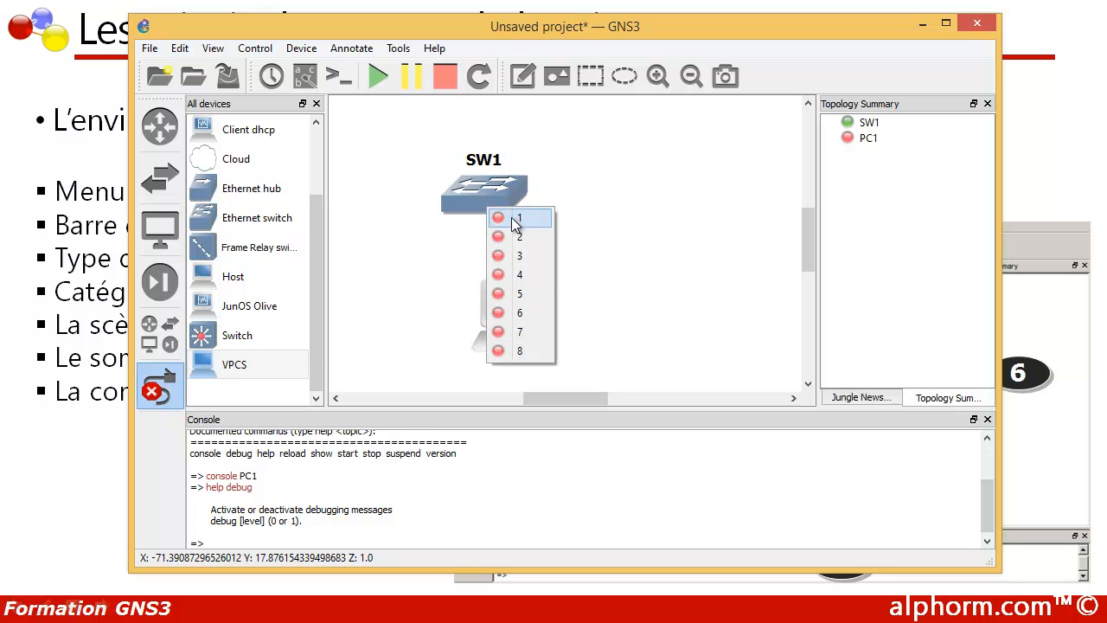
{"action": "left_click", "coordinate": [497, 218]}
{"action": "left_click", "coordinate": [152, 391]}
Move PC1 to the lower right of the switch, and toggle the interface labels on and off
{"action": "left_click_drag", "start_coordinate": [503, 306], "coordinate": [627, 303]}
{"action": "left_click", "coordinate": [299, 76]}
{"action": "left_click", "coordinate": [298, 76]}
Delete both SW1 and PC1 from the topology
{"action": "left_click_drag", "start_coordinate": [740, 144], "coordinate": [409, 358]}
{"action": "key", "text": "Delete"}
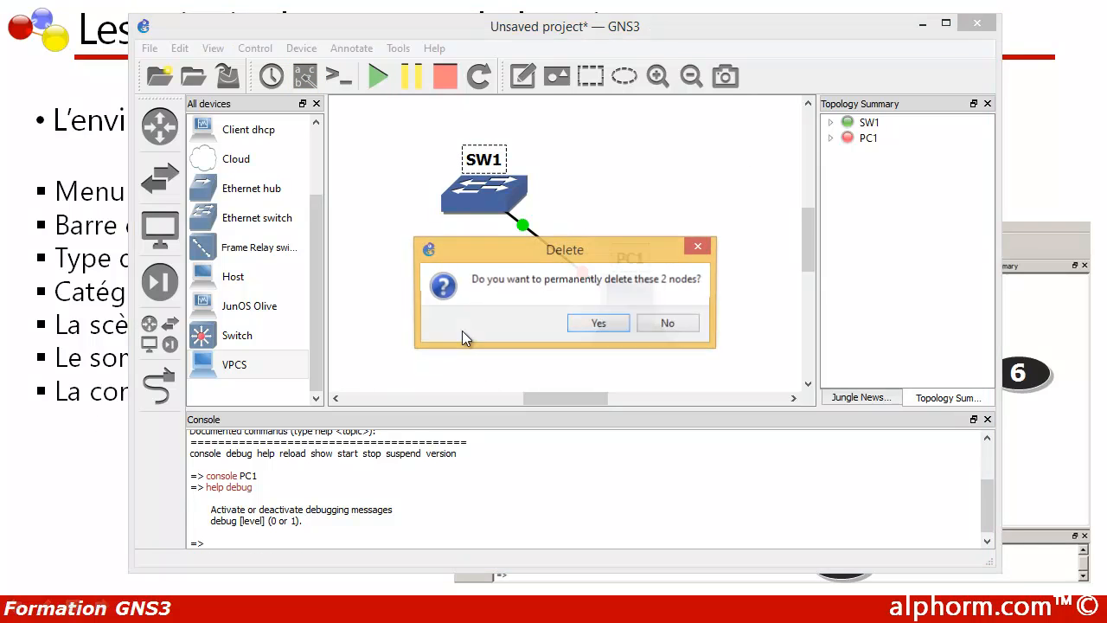
{"action": "left_click", "coordinate": [597, 324]}
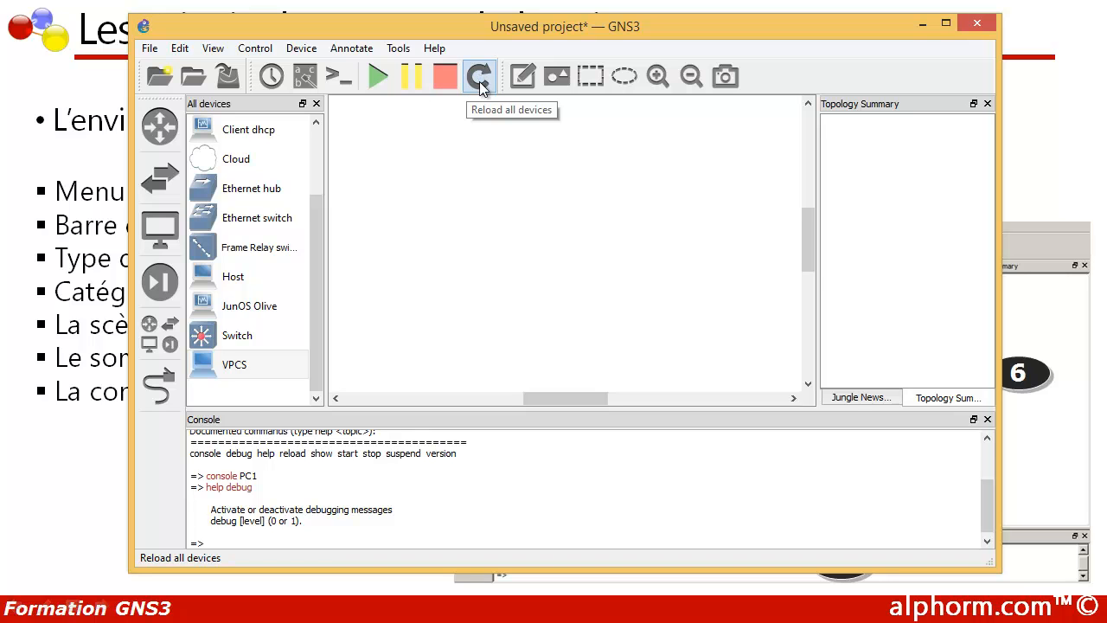
Add a text note reading "ip 10.0.0.1/24" to the workspace and move it slightly lower
{"action": "left_click", "coordinate": [523, 78]}
{"action": "left_click", "coordinate": [460, 171]}
{"action": "type", "text": "ip"}
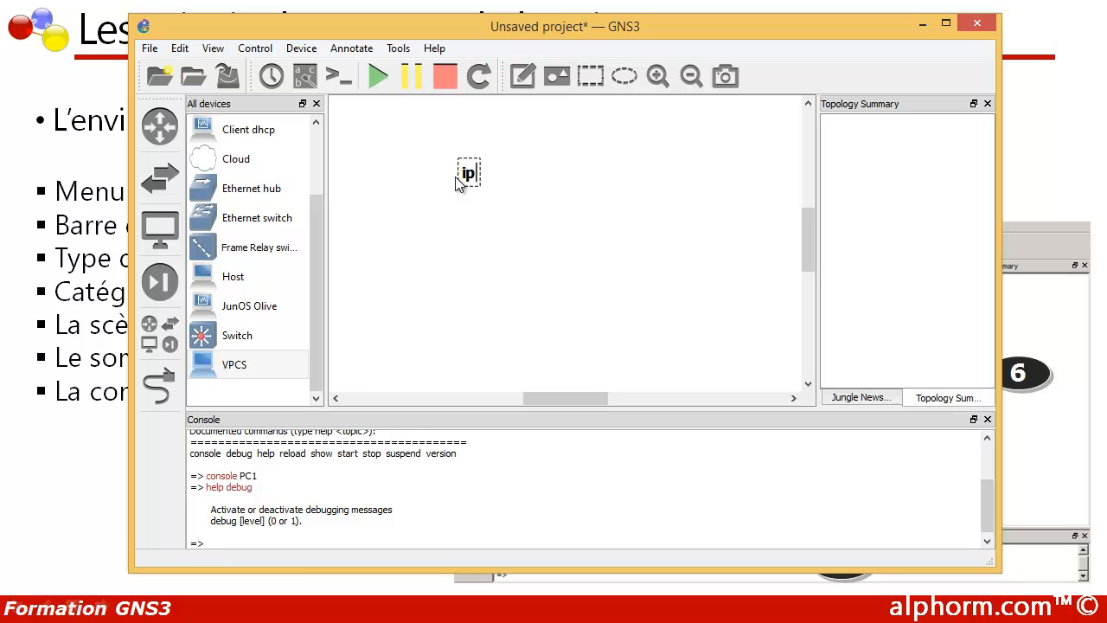
{"action": "type", "text": " 10.0.0.0"}
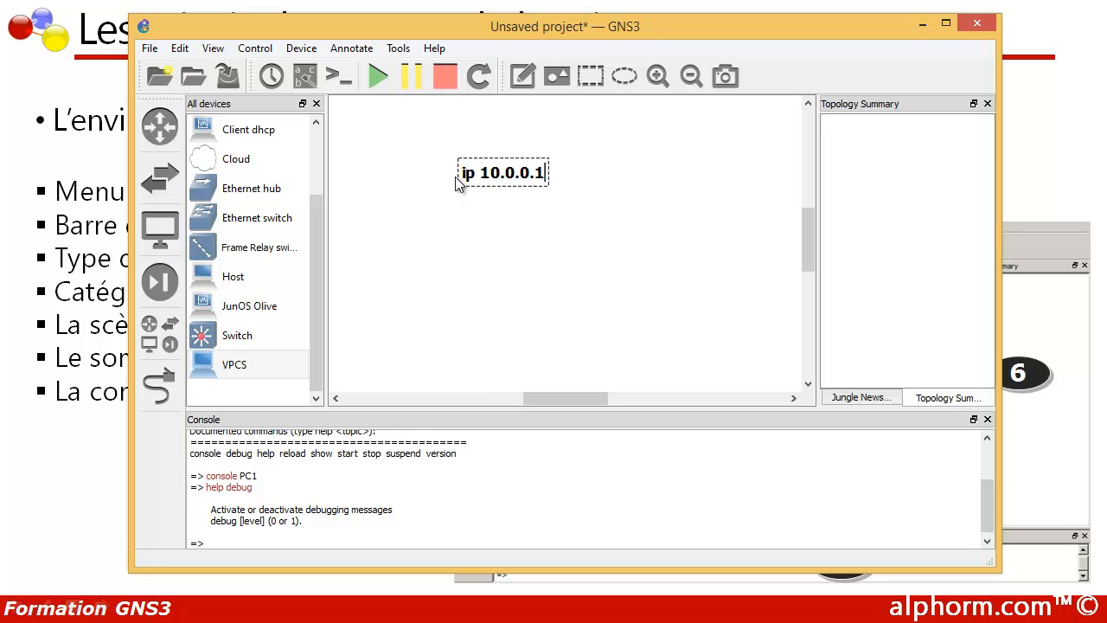
{"action": "type", "text": "/24"}
{"action": "left_click_drag", "start_coordinate": [496, 187], "coordinate": [500, 238]}
Style the IP note with pink text (255, 0, 127) and a 90° rotation
{"action": "right_click", "coordinate": [499, 239]}
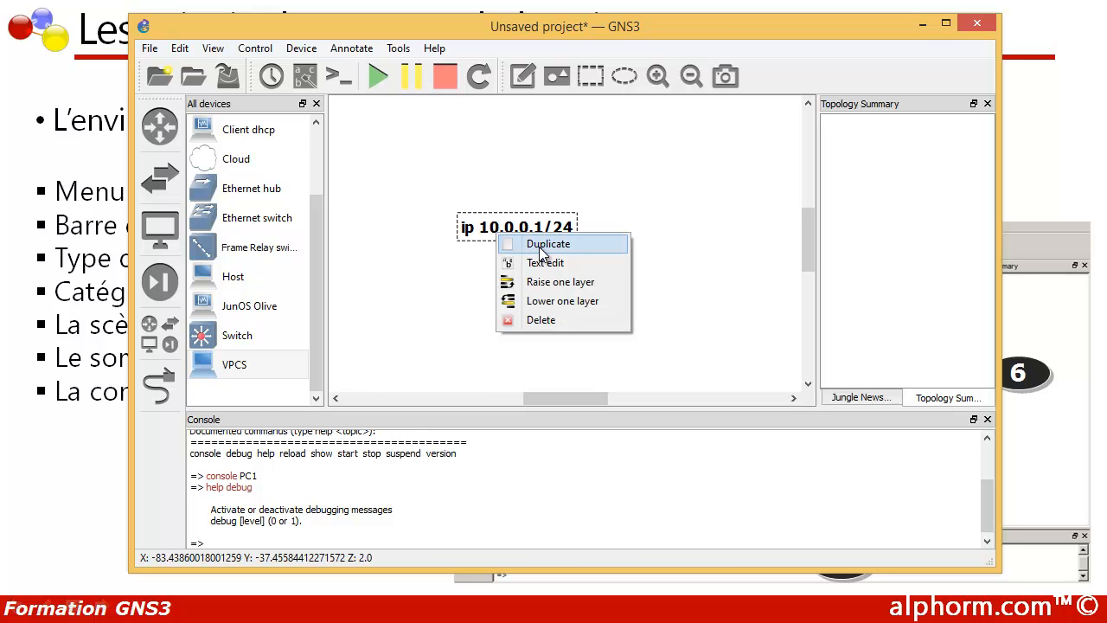
{"action": "left_click", "coordinate": [545, 263]}
{"action": "left_click", "coordinate": [519, 203]}
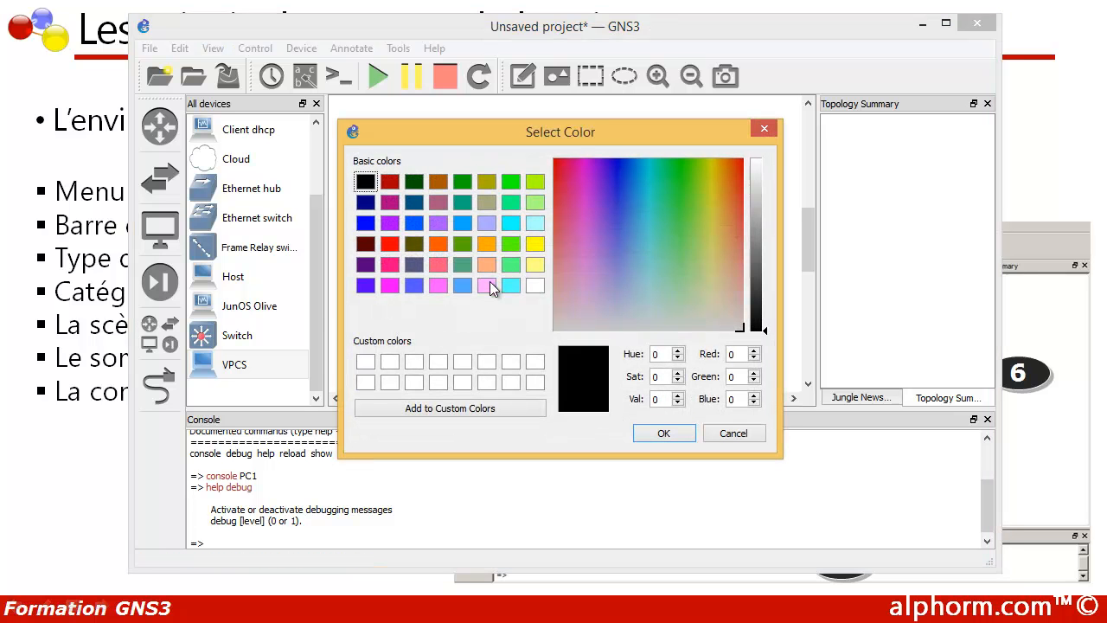
{"action": "left_click", "coordinate": [390, 265]}
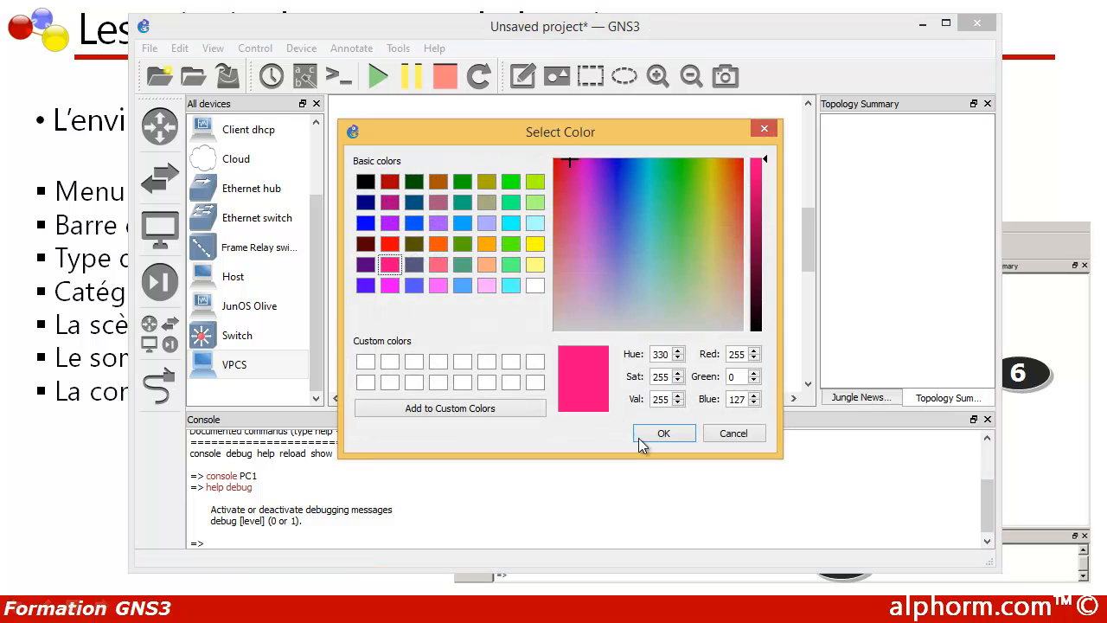
{"action": "left_click", "coordinate": [660, 434]}
{"action": "left_click", "coordinate": [438, 223]}
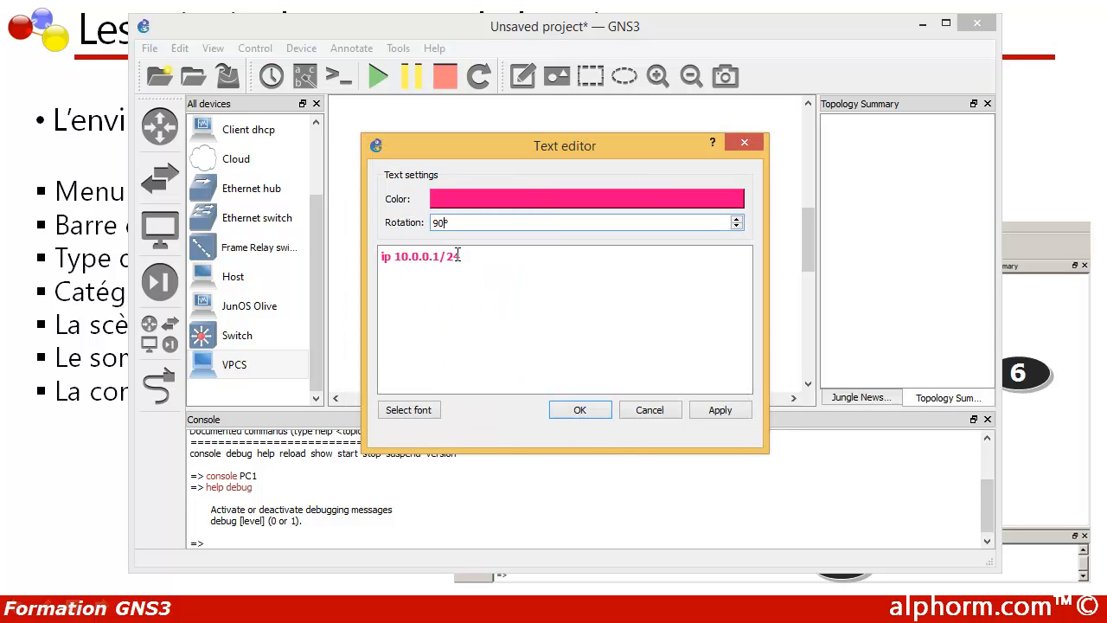
{"action": "left_click", "coordinate": [588, 411]}
Move the rotated IP note toward the right side of the workspace and delete it
{"action": "left_click_drag", "start_coordinate": [436, 277], "coordinate": [670, 278]}
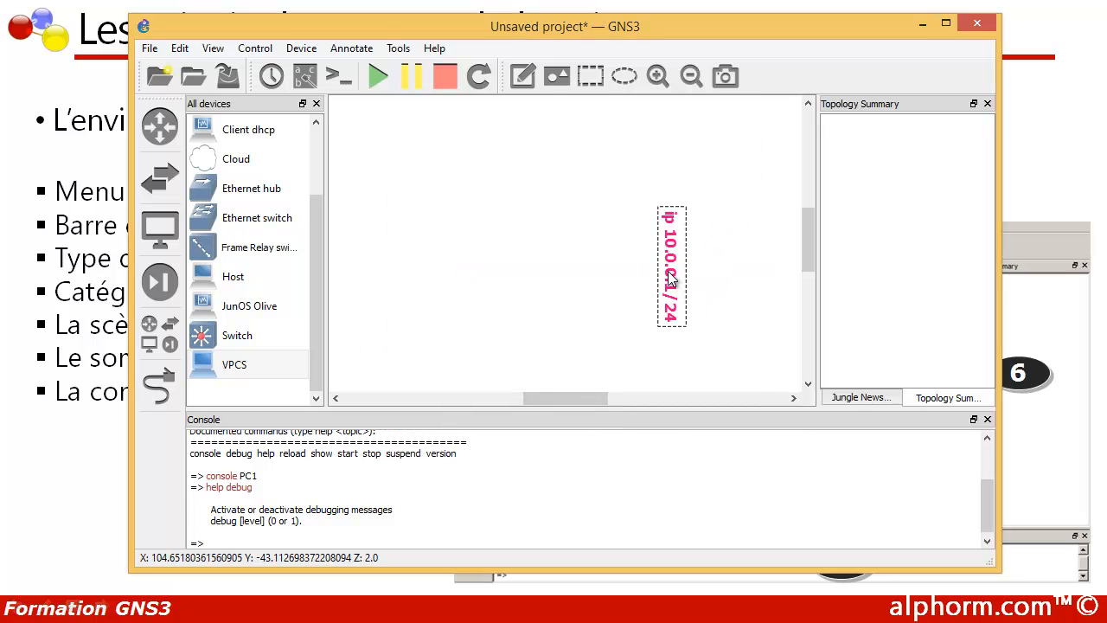
{"action": "key", "text": "Delete"}
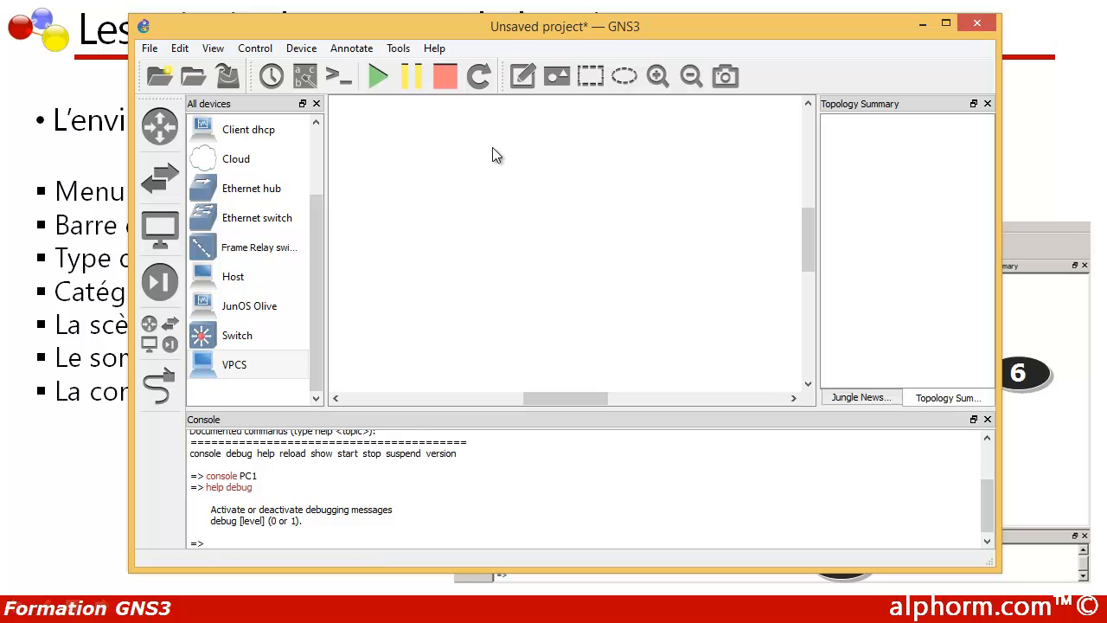
Insert the image clicklog-2008-04-19T23-54-35-1 from the Pictures folder into the workspace, and delete it
{"action": "left_click", "coordinate": [558, 80]}
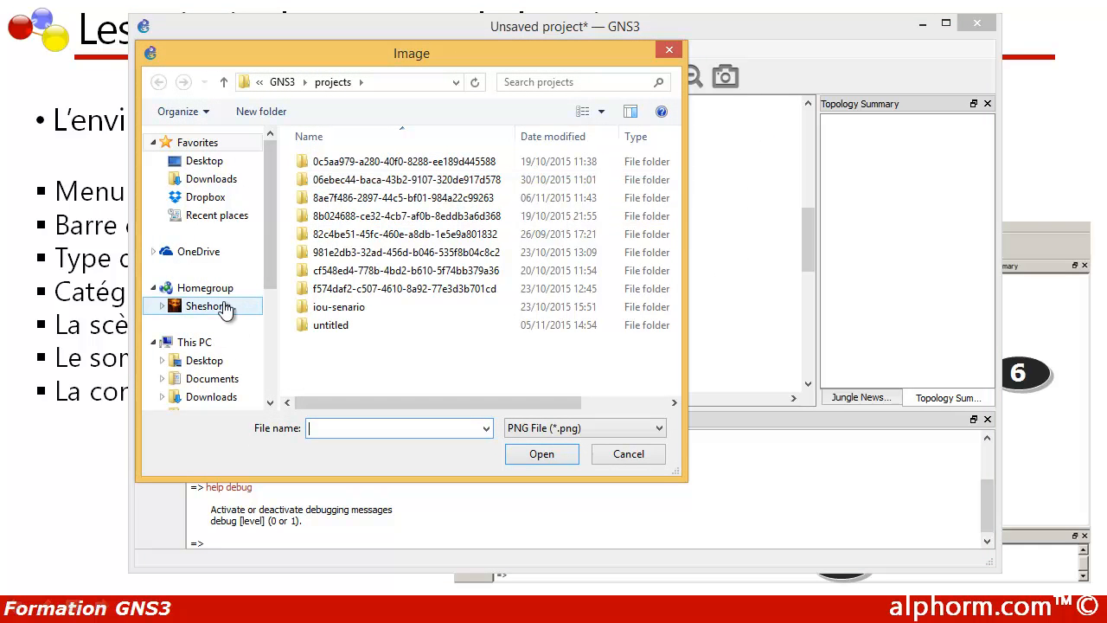
{"action": "left_click_drag", "start_coordinate": [270, 246], "coordinate": [281, 322]}
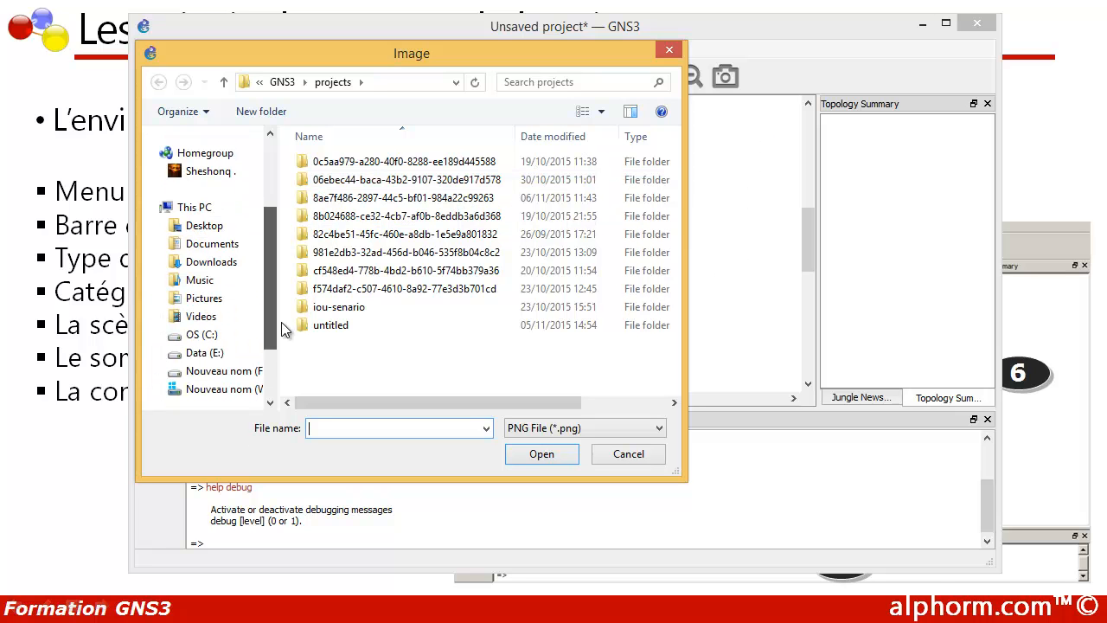
{"action": "left_click", "coordinate": [207, 298]}
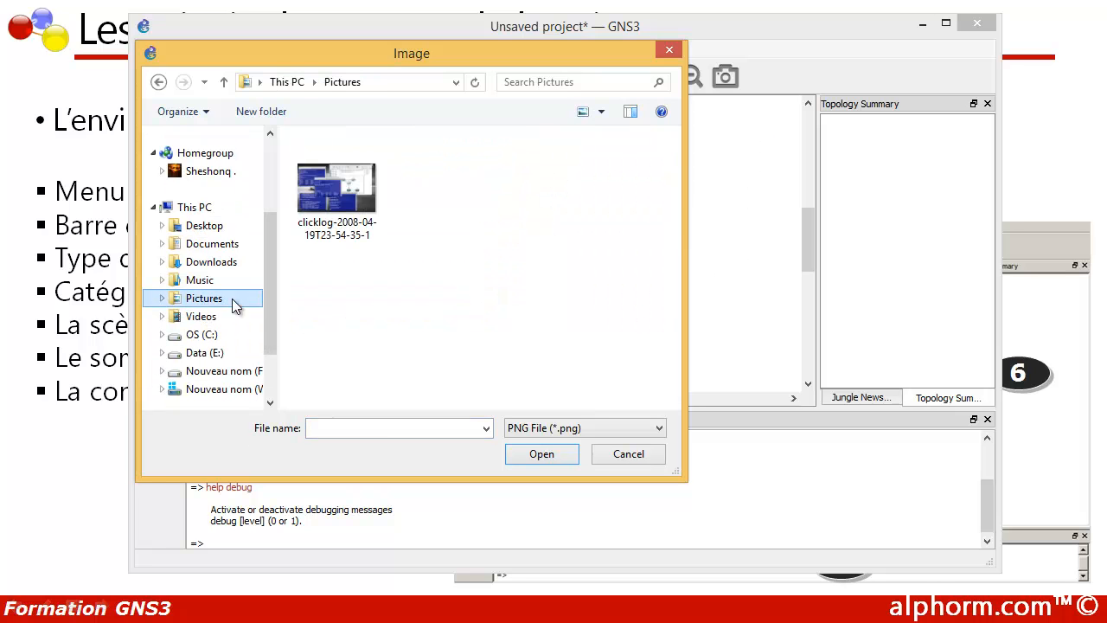
{"action": "left_click", "coordinate": [328, 207]}
{"action": "left_click", "coordinate": [540, 450]}
{"action": "left_click_drag", "start_coordinate": [522, 255], "coordinate": [547, 232]}
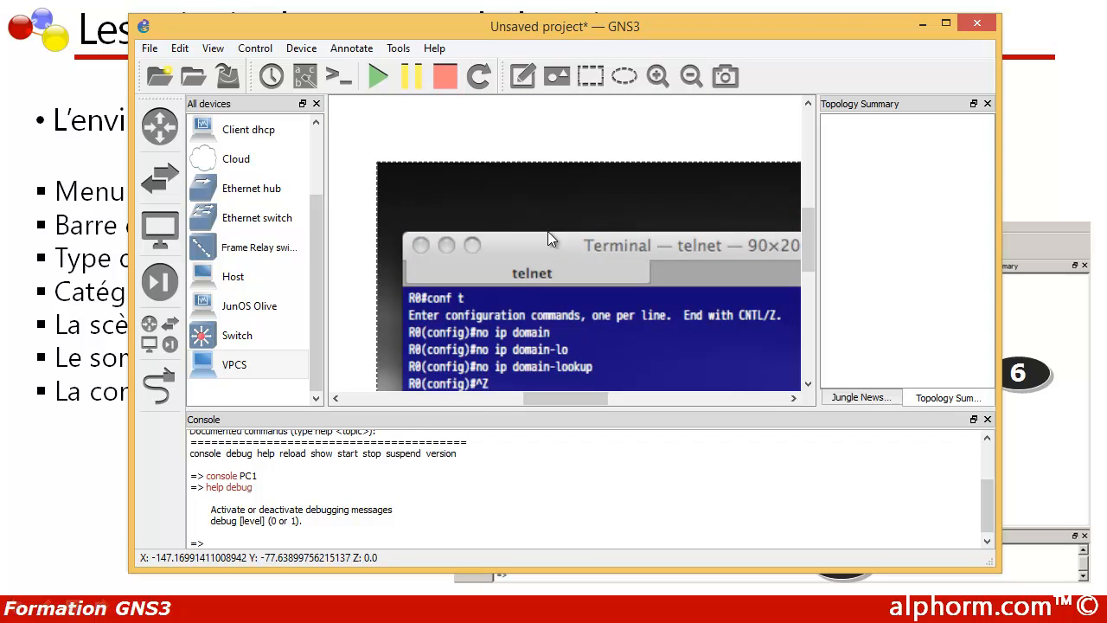
{"action": "key", "text": "Delete"}
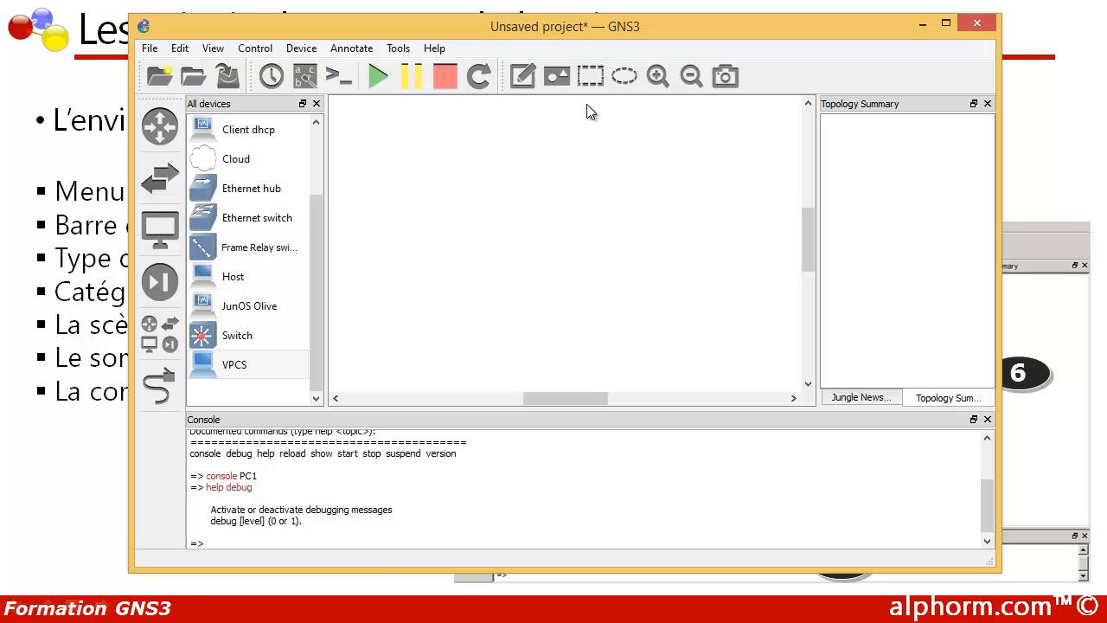
Draw a rectangle and an ellipse on the workspace, and move both up and to the left so they overlap
{"action": "left_click", "coordinate": [590, 79]}
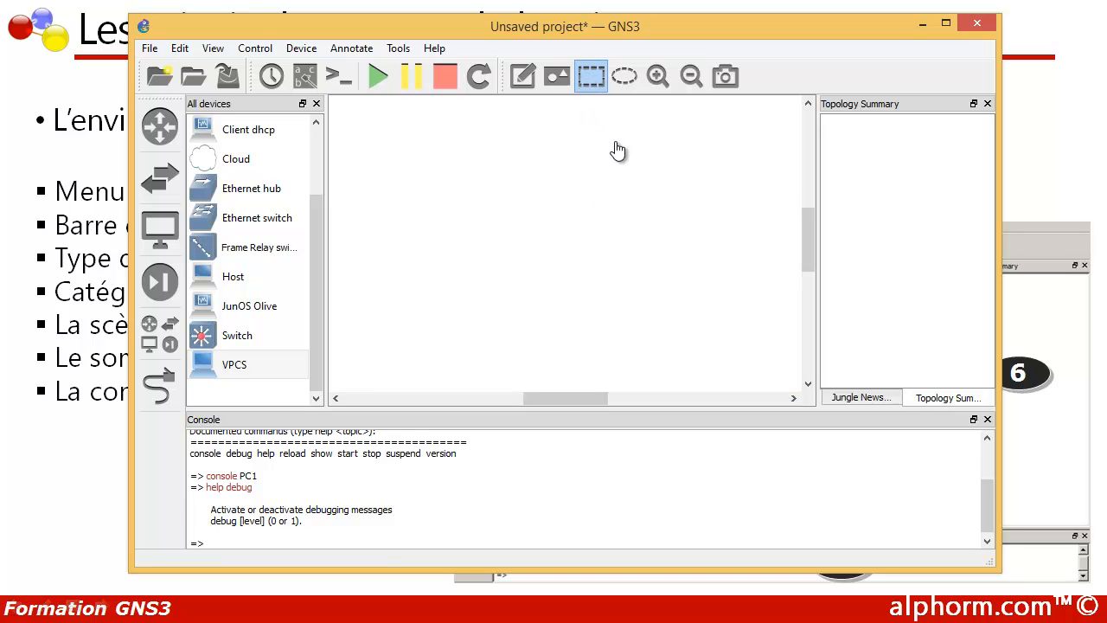
{"action": "left_click", "coordinate": [519, 219]}
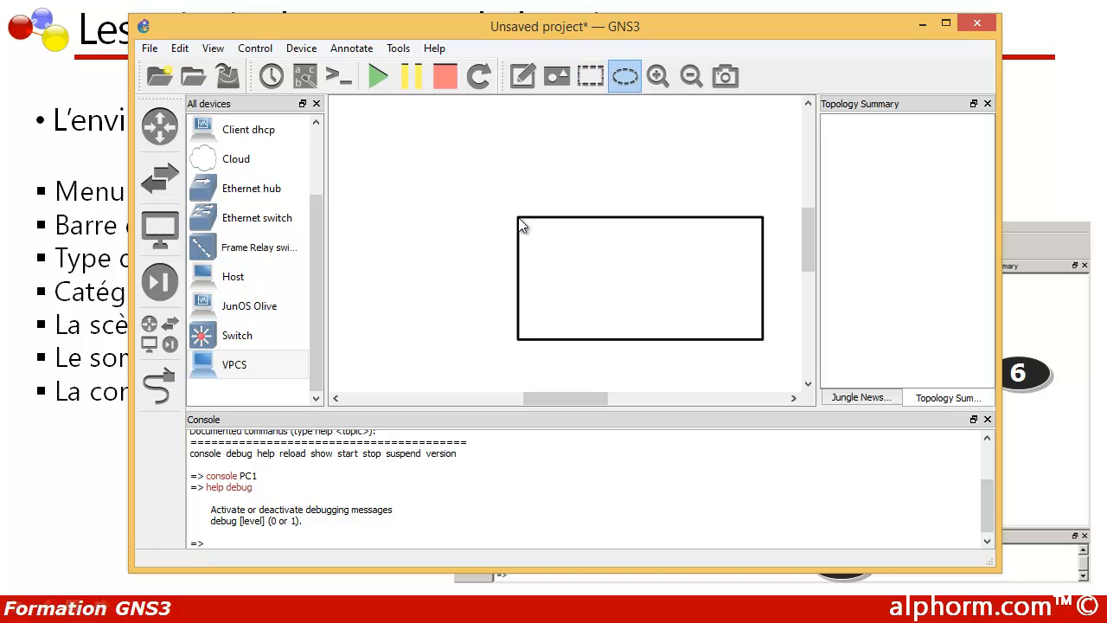
{"action": "left_click", "coordinate": [576, 226]}
{"action": "left_click_drag", "start_coordinate": [556, 237], "coordinate": [420, 153]}
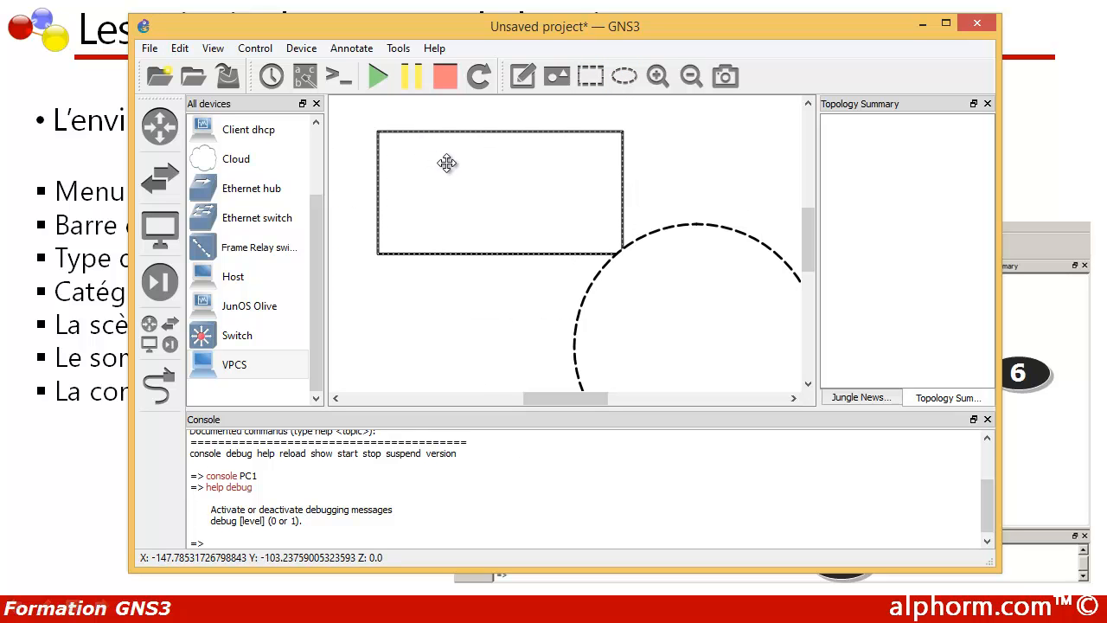
{"action": "left_click_drag", "start_coordinate": [637, 239], "coordinate": [516, 173]}
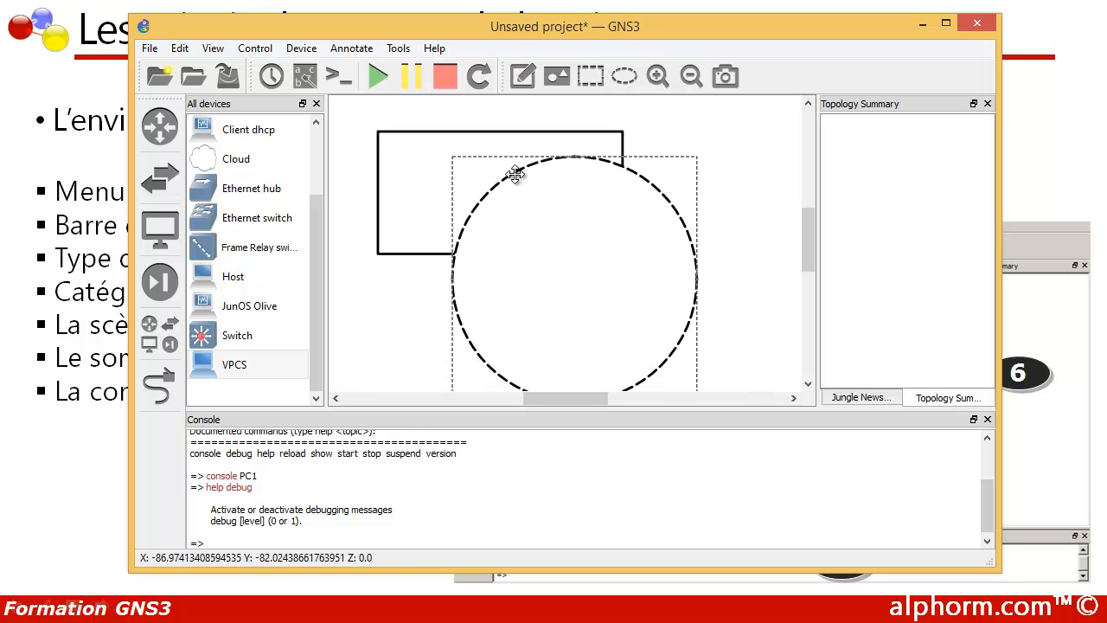
Set the ellipse's border width to 6 px and its border style to Dot
{"action": "right_click", "coordinate": [573, 169]}
{"action": "left_click", "coordinate": [585, 195]}
{"action": "left_click", "coordinate": [681, 278]}
{"action": "left_click", "coordinate": [681, 278]}
{"action": "left_click", "coordinate": [668, 306]}
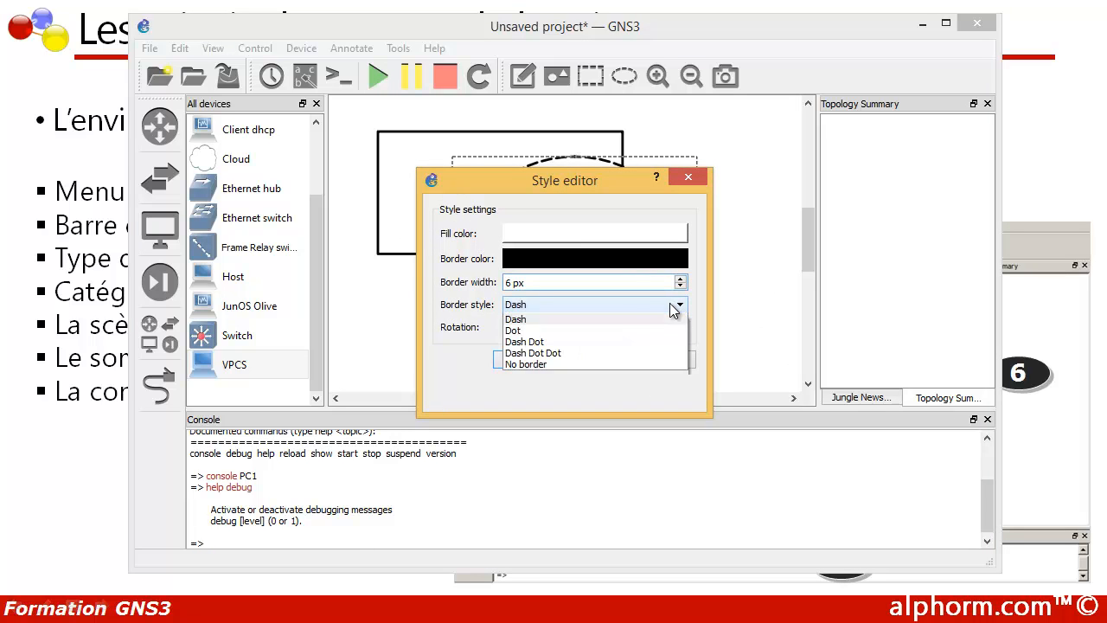
{"action": "left_click", "coordinate": [544, 345]}
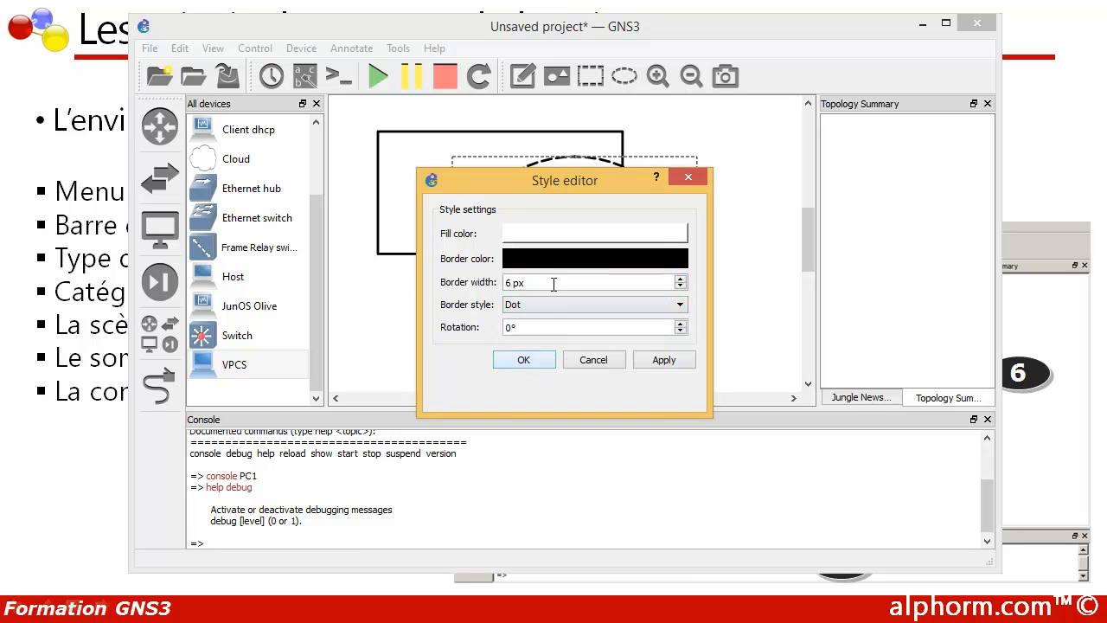
Give the ellipse an orange border (255, 85, 0) and a green fill, and apply the style
{"action": "left_click", "coordinate": [554, 265]}
{"action": "left_click", "coordinate": [437, 235]}
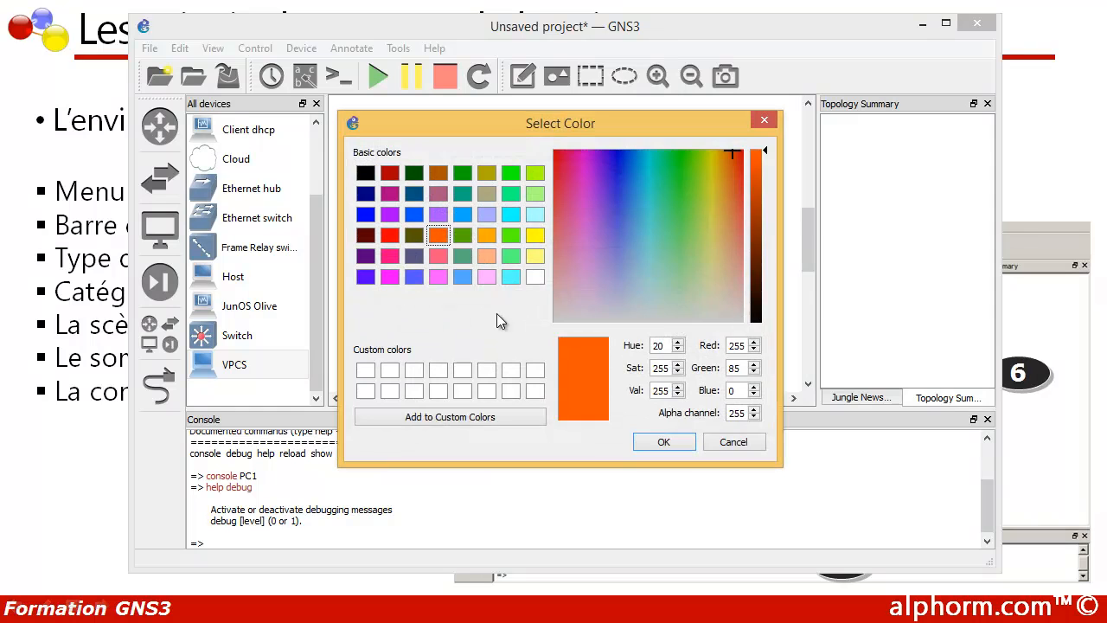
{"action": "left_click", "coordinate": [659, 442]}
{"action": "left_click", "coordinate": [537, 233]}
{"action": "left_click", "coordinate": [517, 238]}
{"action": "left_click", "coordinate": [680, 445]}
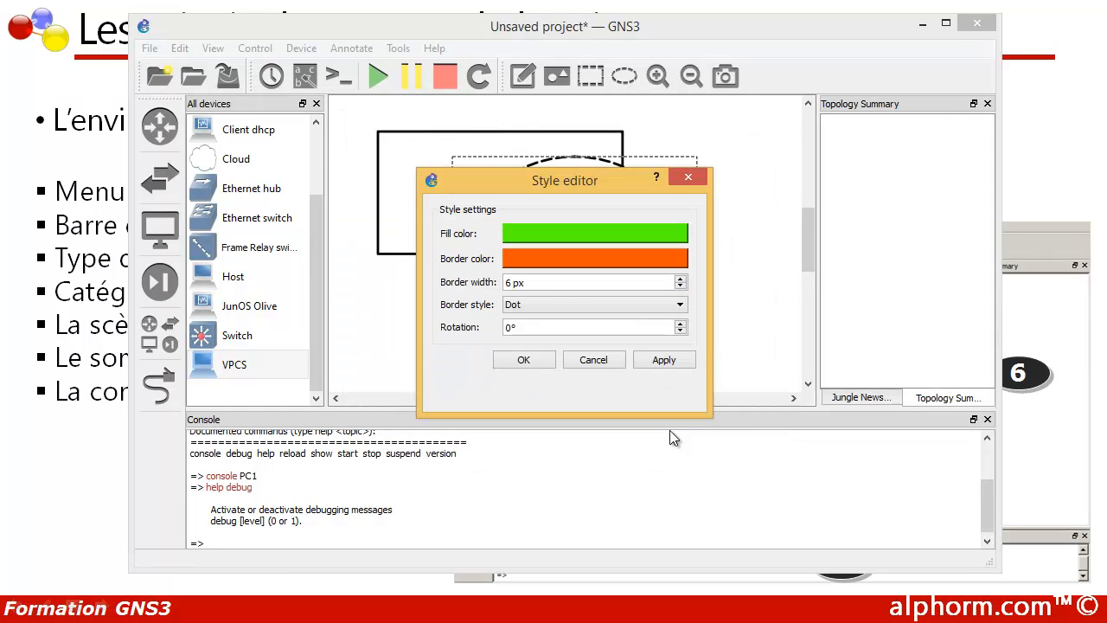
{"action": "left_click", "coordinate": [642, 361]}
{"action": "left_click", "coordinate": [523, 359]}
Move the green ellipse up and to the right, and delete both the ellipse and the rectangle
{"action": "left_click_drag", "start_coordinate": [531, 207], "coordinate": [611, 173]}
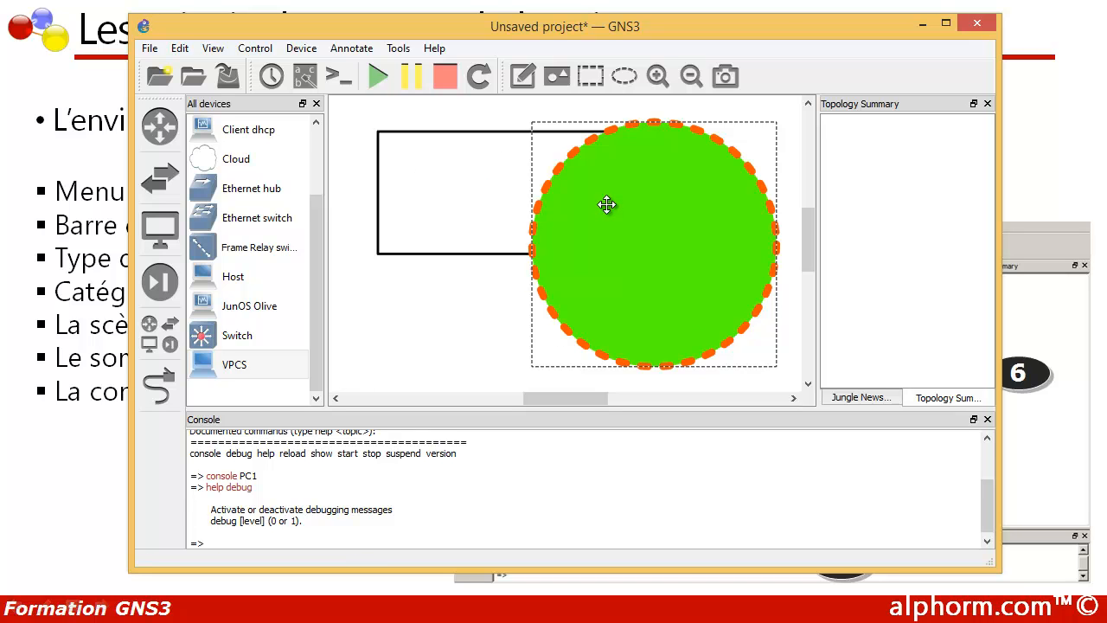
{"action": "key", "text": "Delete"}
{"action": "left_click", "coordinate": [582, 205]}
{"action": "key", "text": "Delete"}
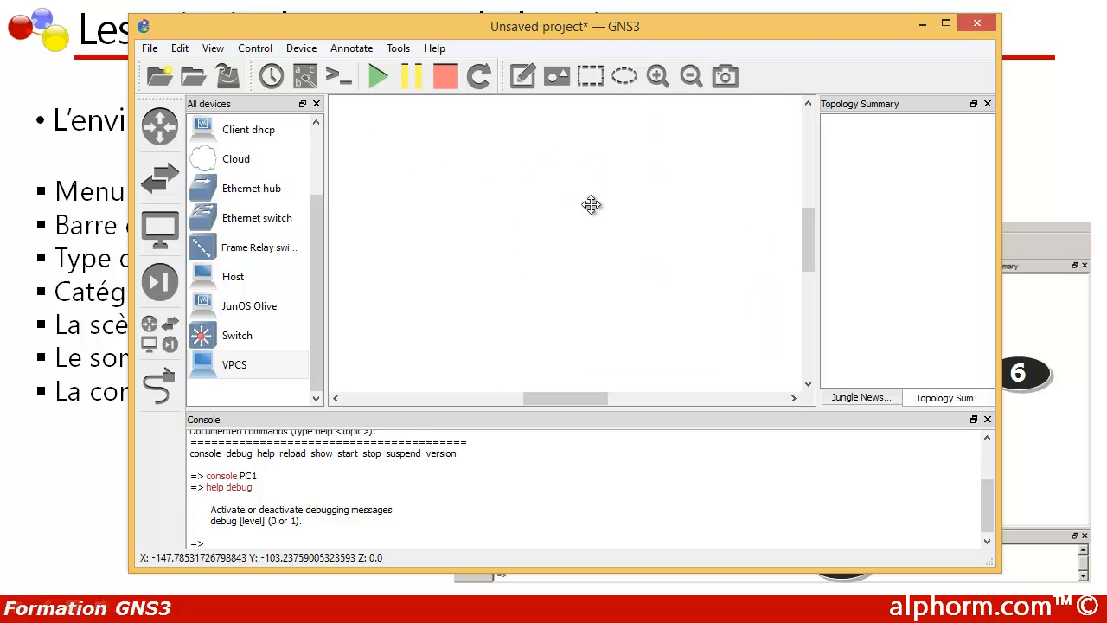
Add a Host running on Local server (127.0.0.1:8000), and view it enlarged before zooming back out
{"action": "left_click_drag", "start_coordinate": [290, 275], "coordinate": [313, 266]}
{"action": "left_click_drag", "start_coordinate": [551, 229], "coordinate": [551, 230]}
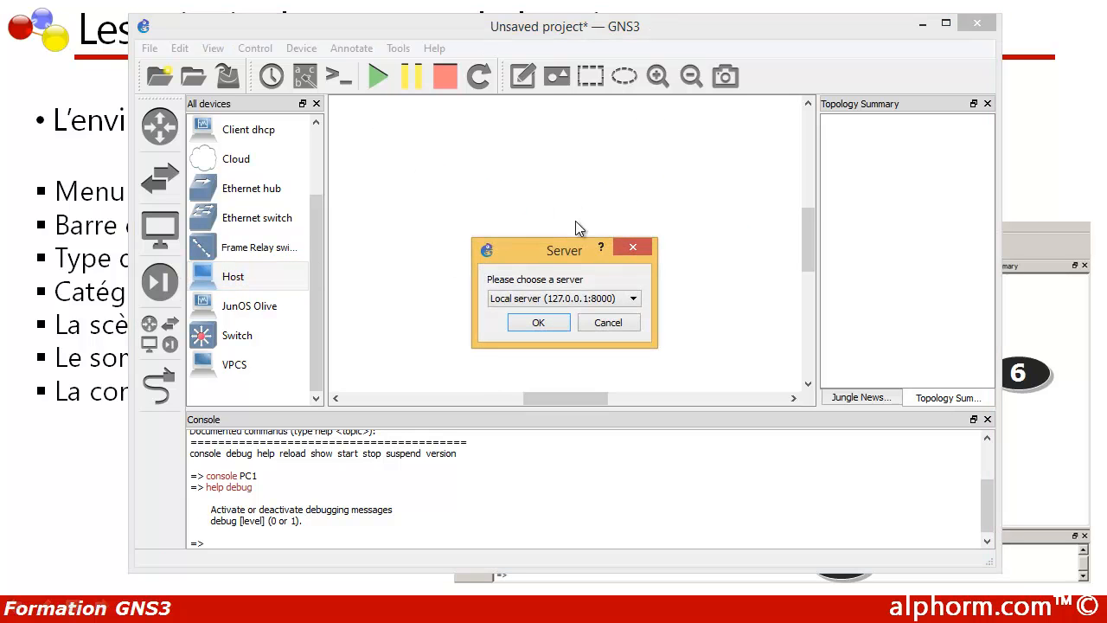
{"action": "left_click", "coordinate": [544, 322]}
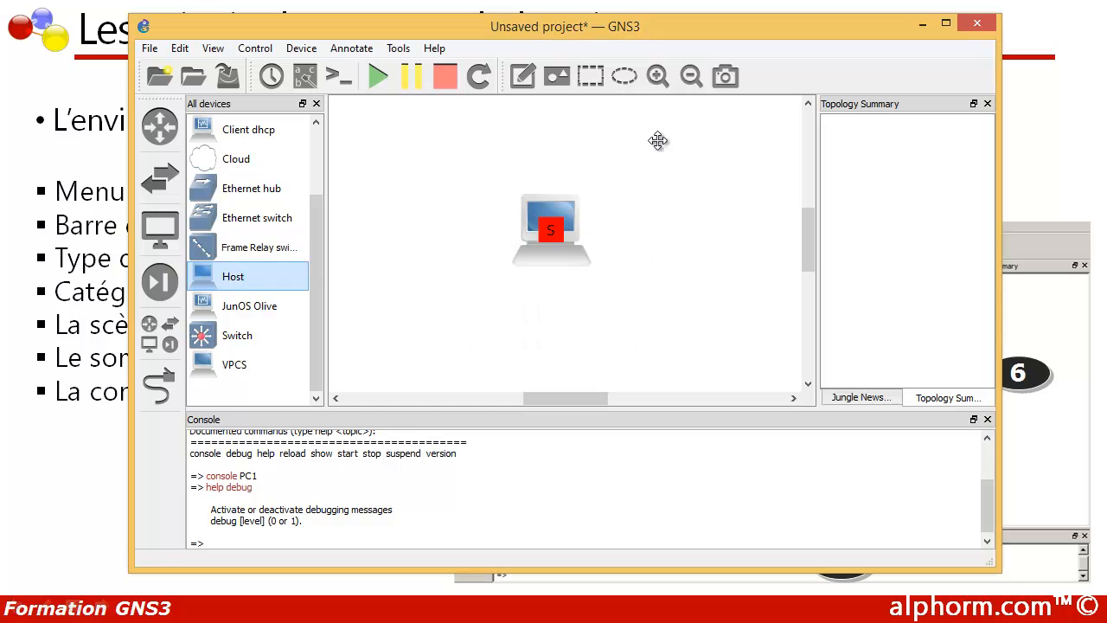
{"action": "left_click", "coordinate": [658, 77]}
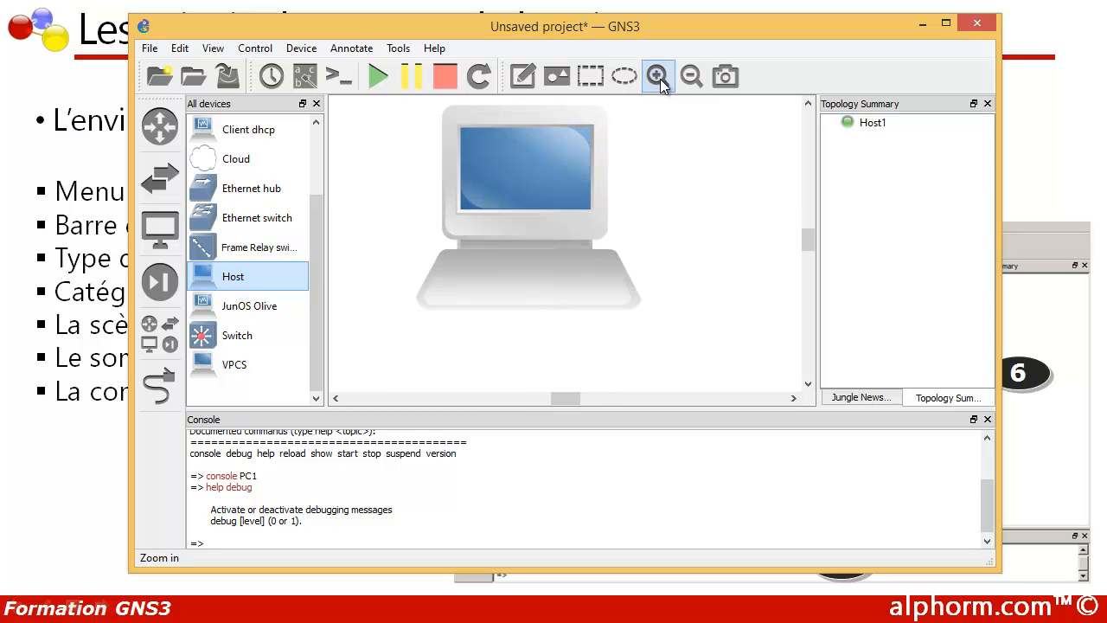
{"action": "left_click", "coordinate": [691, 77]}
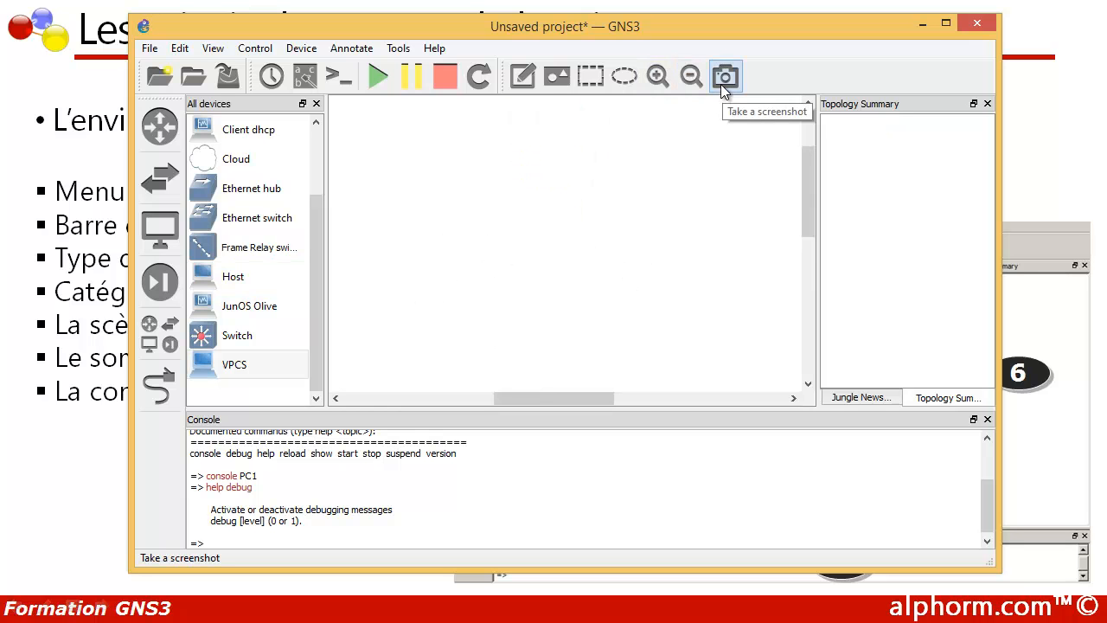
Place two VPCS nodes side by side at the same height and an Ethernet switch above and between them
{"action": "left_click_drag", "start_coordinate": [226, 370], "coordinate": [504, 302]}
{"action": "left_click_drag", "start_coordinate": [230, 370], "coordinate": [683, 304]}
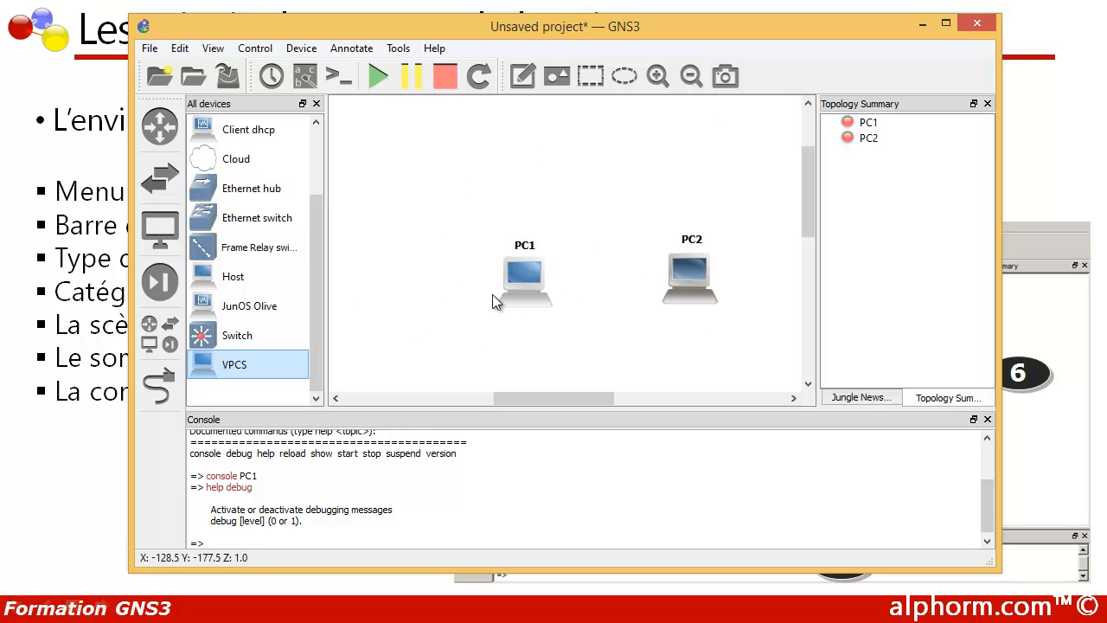
{"action": "left_click_drag", "start_coordinate": [509, 285], "coordinate": [510, 280]}
{"action": "mouse_move", "coordinate": [317, 304]}
{"action": "left_mouse_down"}
{"action": "mouse_move", "coordinate": [319, 268]}
{"action": "mouse_move", "coordinate": [320, 324]}
{"action": "left_mouse_up"}
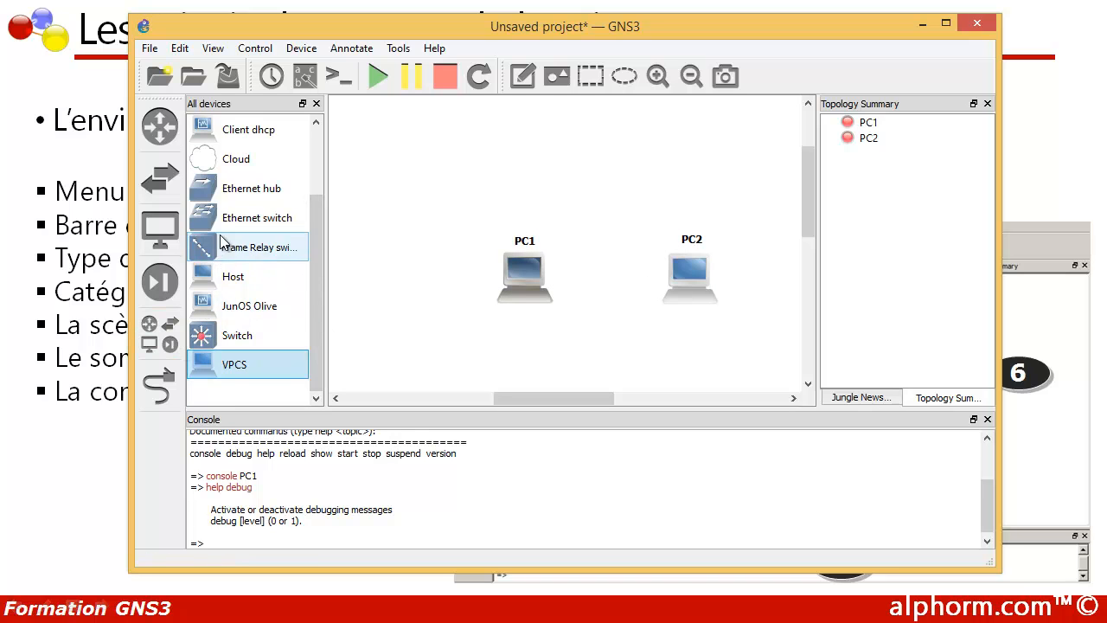
{"action": "left_click_drag", "start_coordinate": [303, 217], "coordinate": [595, 185]}
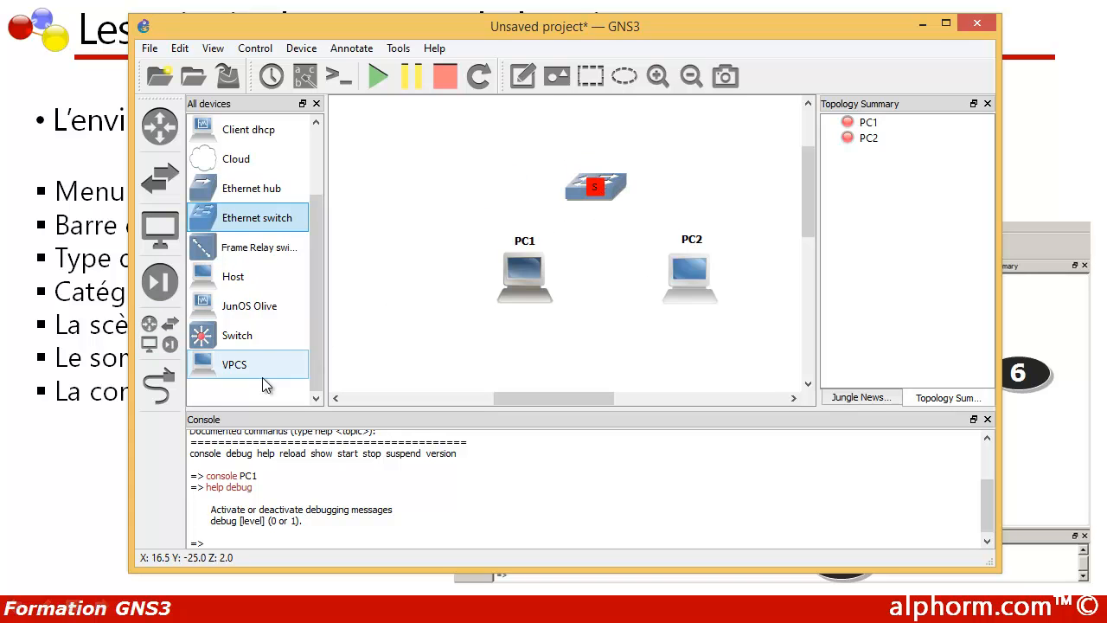
Link PC1 and PC2 each to a port of the Ethernet switch and finish adding links
{"action": "left_click", "coordinate": [160, 389]}
{"action": "left_click", "coordinate": [541, 285]}
{"action": "left_click", "coordinate": [571, 292]}
{"action": "left_click", "coordinate": [602, 194]}
{"action": "left_click", "coordinate": [609, 195]}
{"action": "left_click", "coordinate": [687, 270]}
{"action": "left_click", "coordinate": [727, 281]}
{"action": "left_click", "coordinate": [605, 197]}
{"action": "left_click", "coordinate": [636, 223]}
{"action": "left_click", "coordinate": [162, 394]}
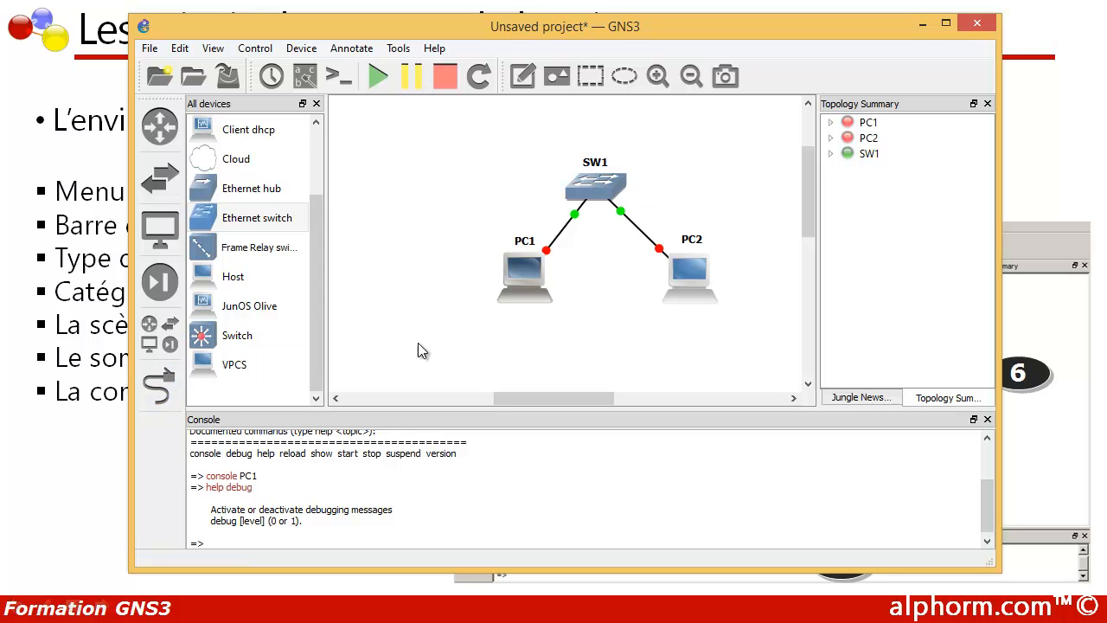
Save a screenshot of the topology as screenshot1 in BMP format
{"action": "left_click", "coordinate": [724, 76]}
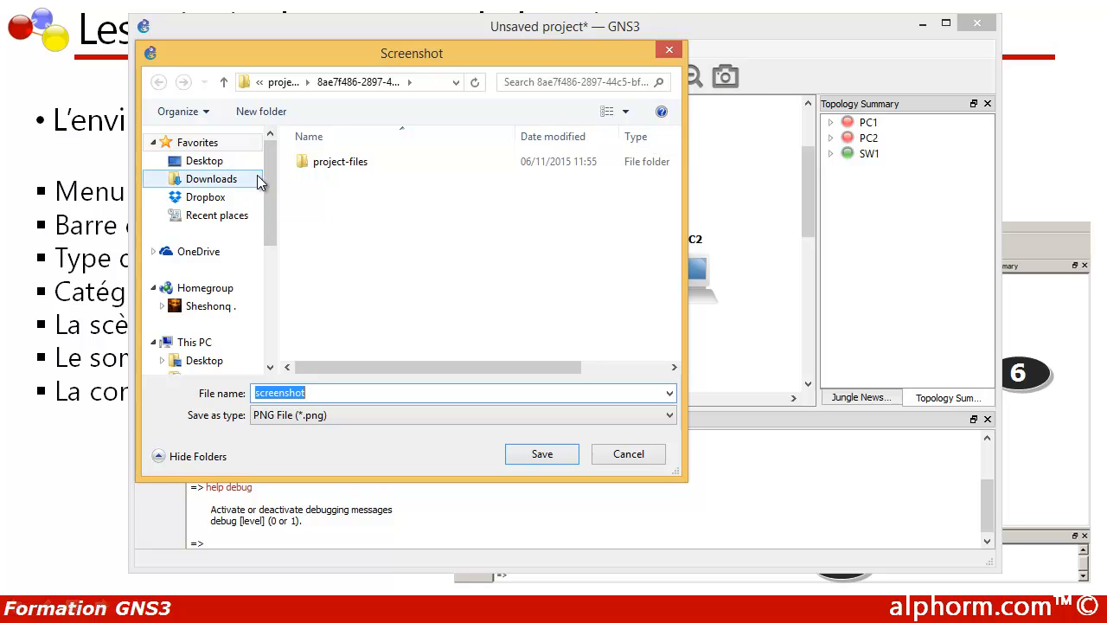
{"action": "left_click", "coordinate": [312, 395]}
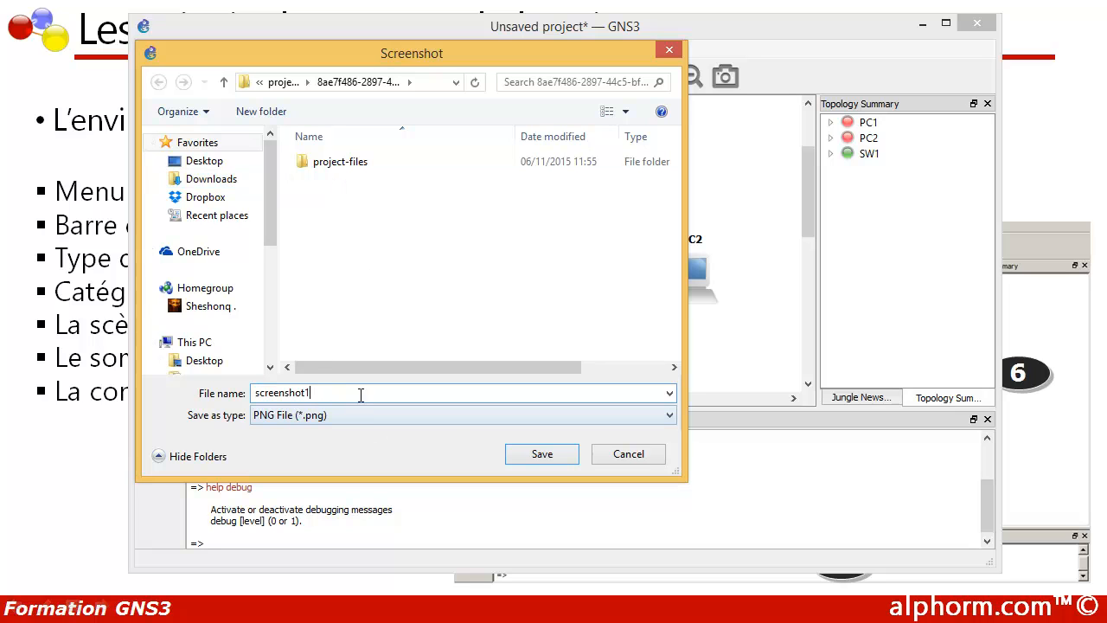
{"action": "left_click", "coordinate": [395, 422]}
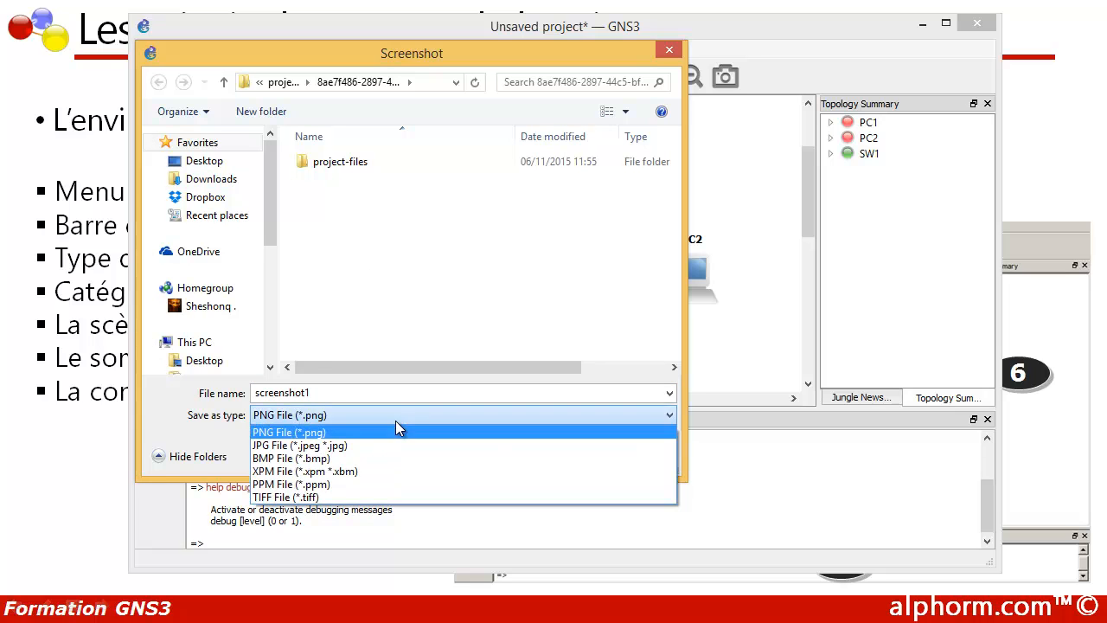
{"action": "left_click", "coordinate": [358, 458]}
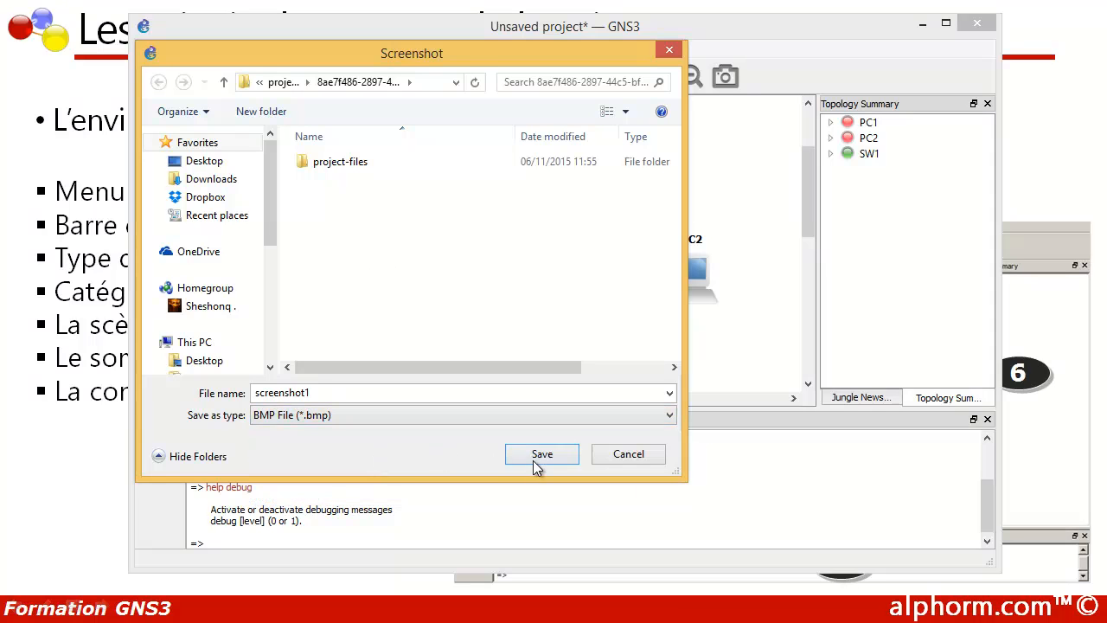
{"action": "left_click", "coordinate": [521, 460]}
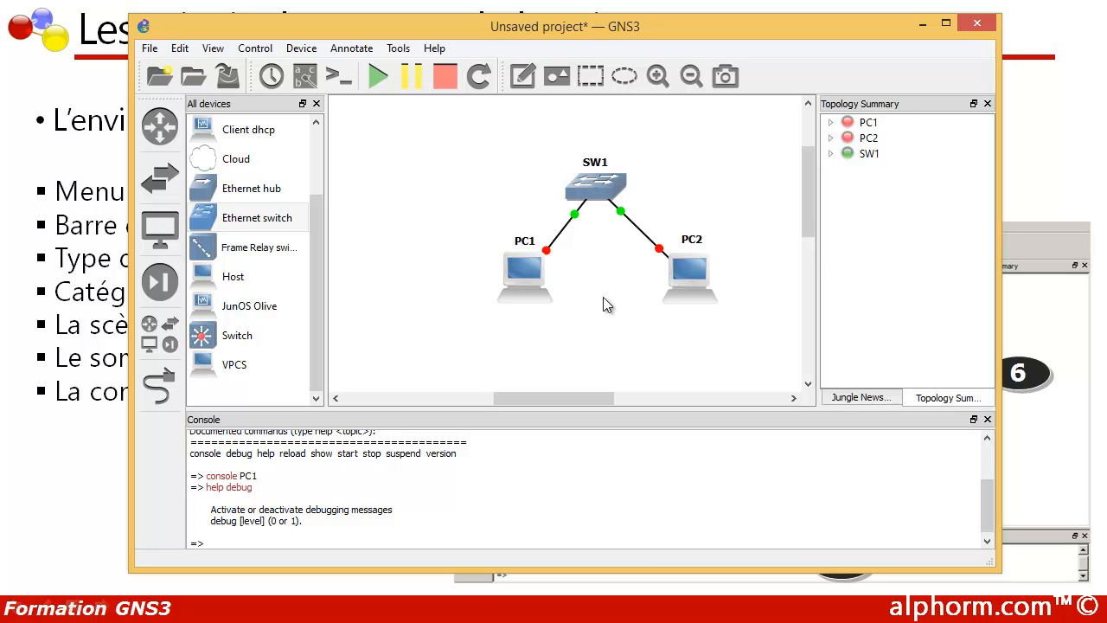
Delete the two PCs and the Ethernet switch from the topology together
{"action": "left_click_drag", "start_coordinate": [723, 145], "coordinate": [507, 313]}
{"action": "key", "text": "Delete"}
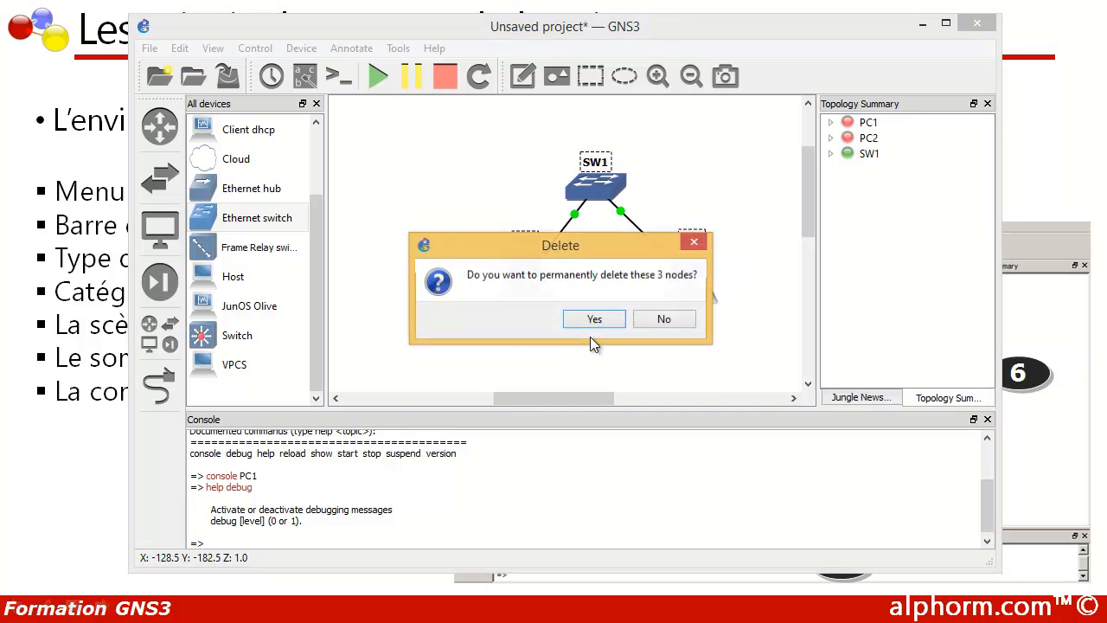
{"action": "left_click", "coordinate": [593, 319]}
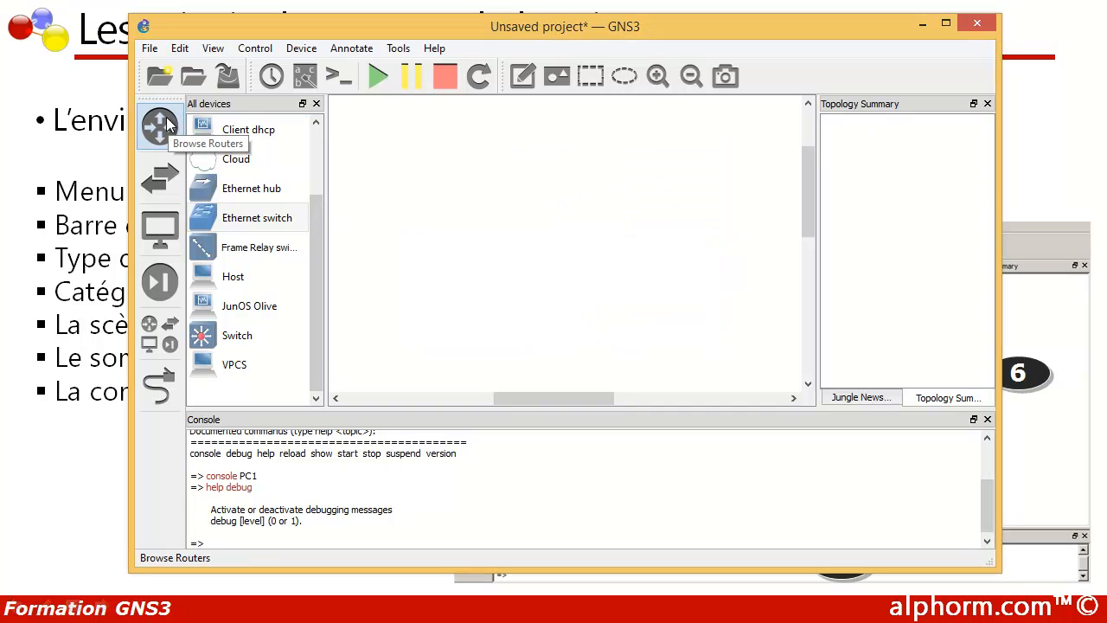
Browse the device categories, covering all devices, routers, switches, end devices and security devices
{"action": "left_click", "coordinate": [162, 340]}
{"action": "left_click", "coordinate": [165, 341]}
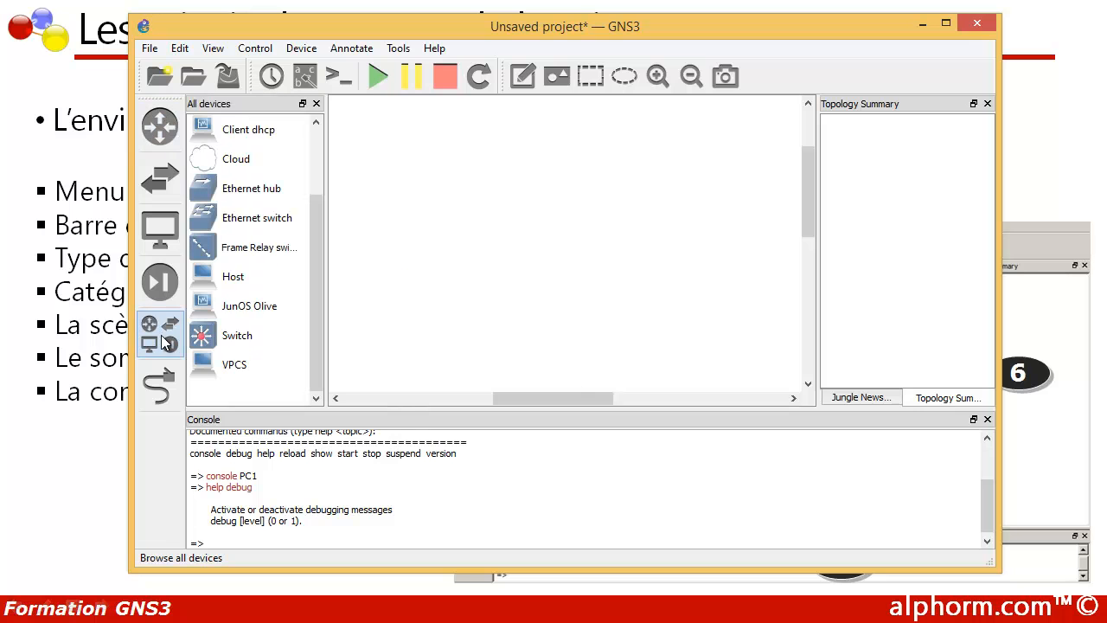
{"action": "left_click", "coordinate": [157, 334]}
{"action": "left_click", "coordinate": [158, 334]}
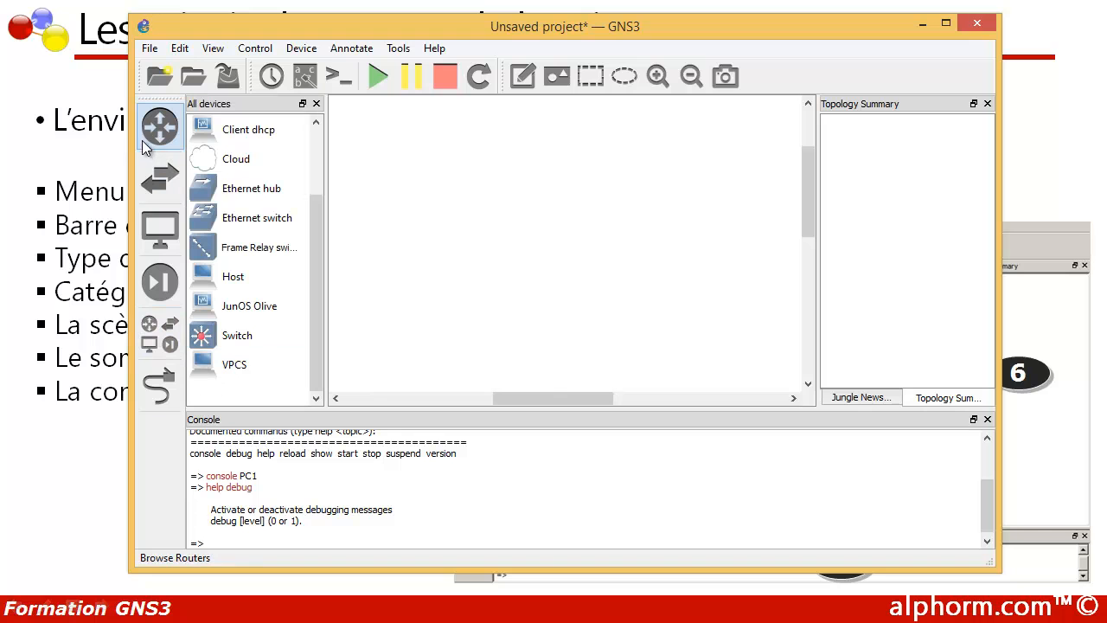
{"action": "left_click_drag", "start_coordinate": [312, 236], "coordinate": [309, 167]}
{"action": "left_click", "coordinate": [169, 131]}
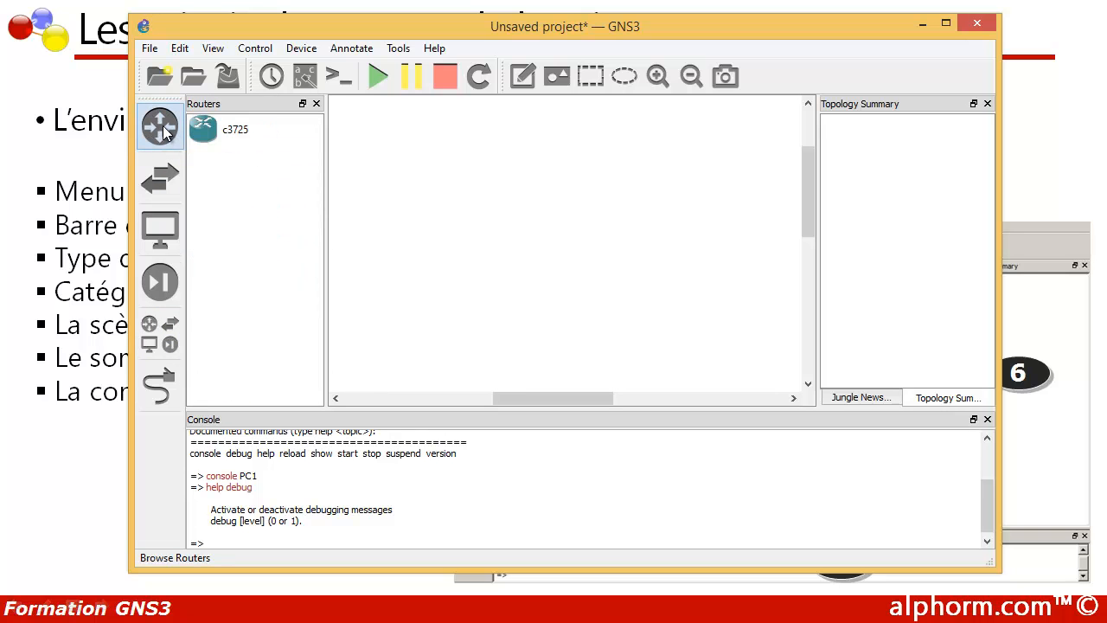
{"action": "left_click", "coordinate": [164, 180]}
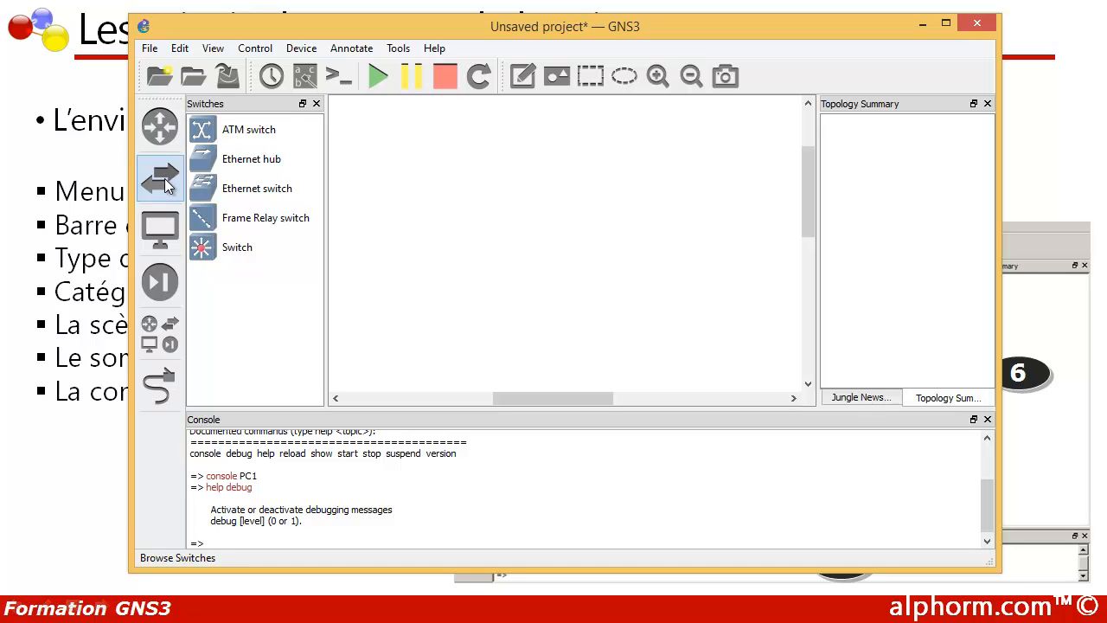
{"action": "left_click", "coordinate": [154, 235]}
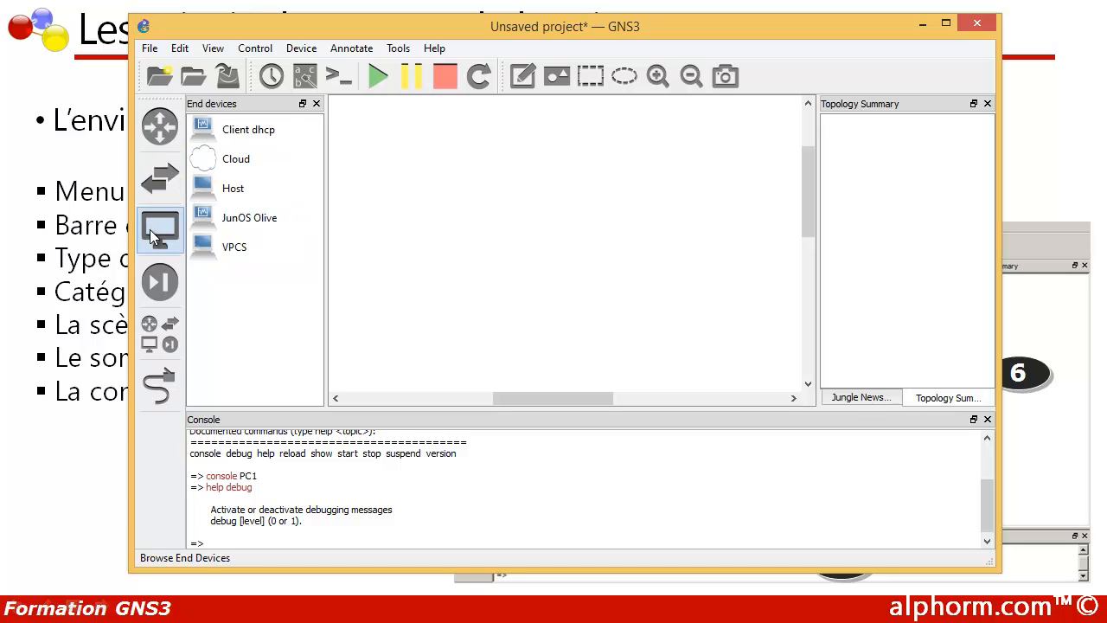
{"action": "left_click", "coordinate": [152, 283]}
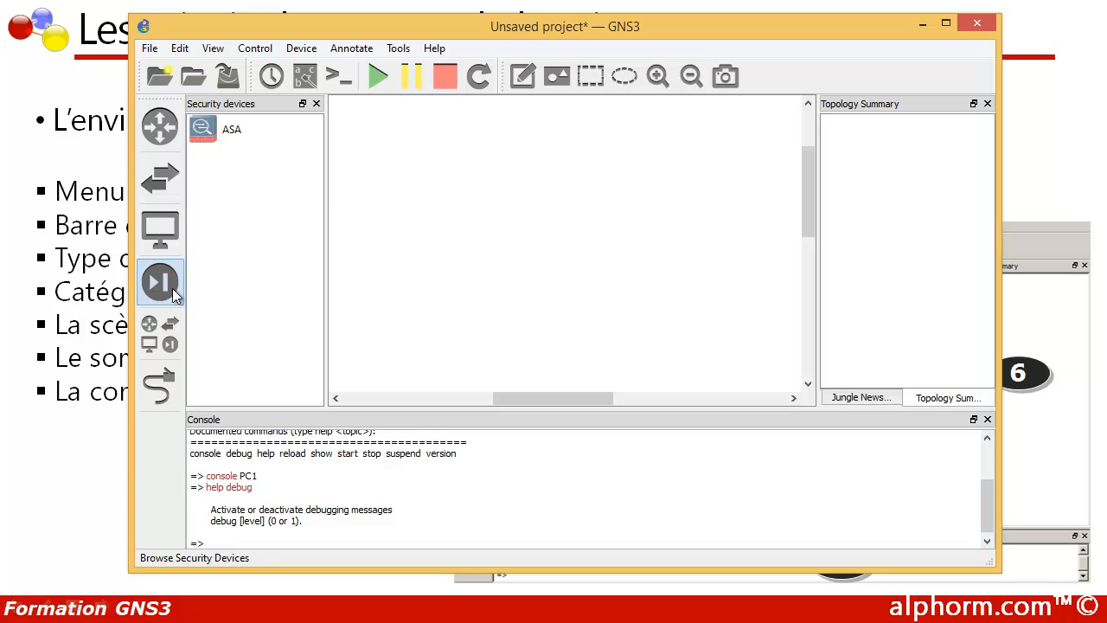
{"action": "left_click", "coordinate": [159, 385]}
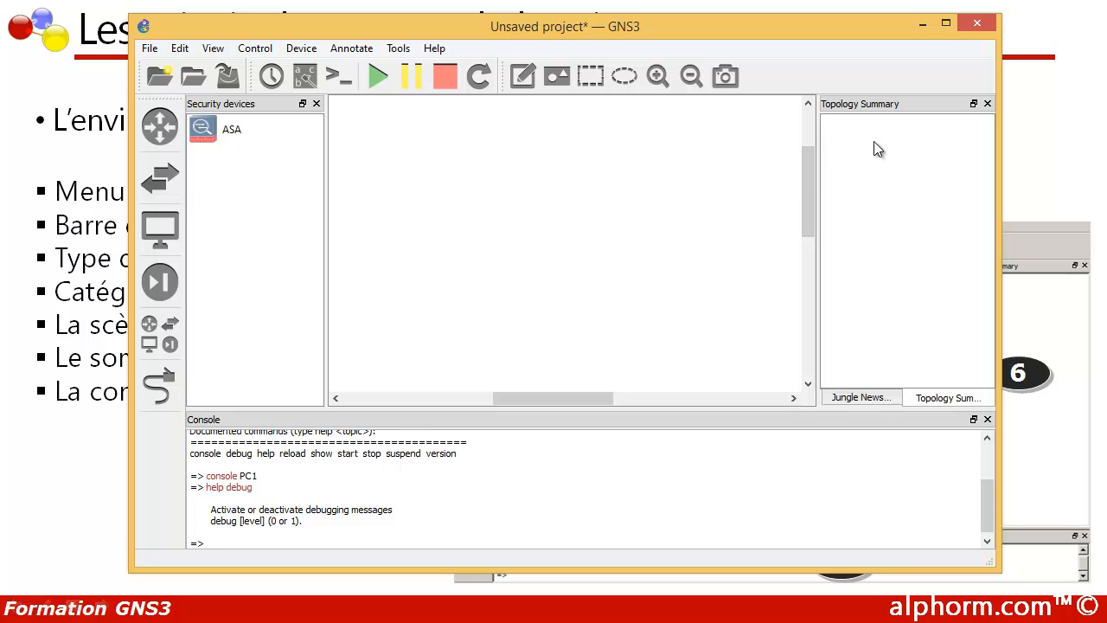
Add a c3725 router to the upper part of the workspace and shift it slightly left
{"action": "left_click_drag", "start_coordinate": [810, 175], "coordinate": [804, 134]}
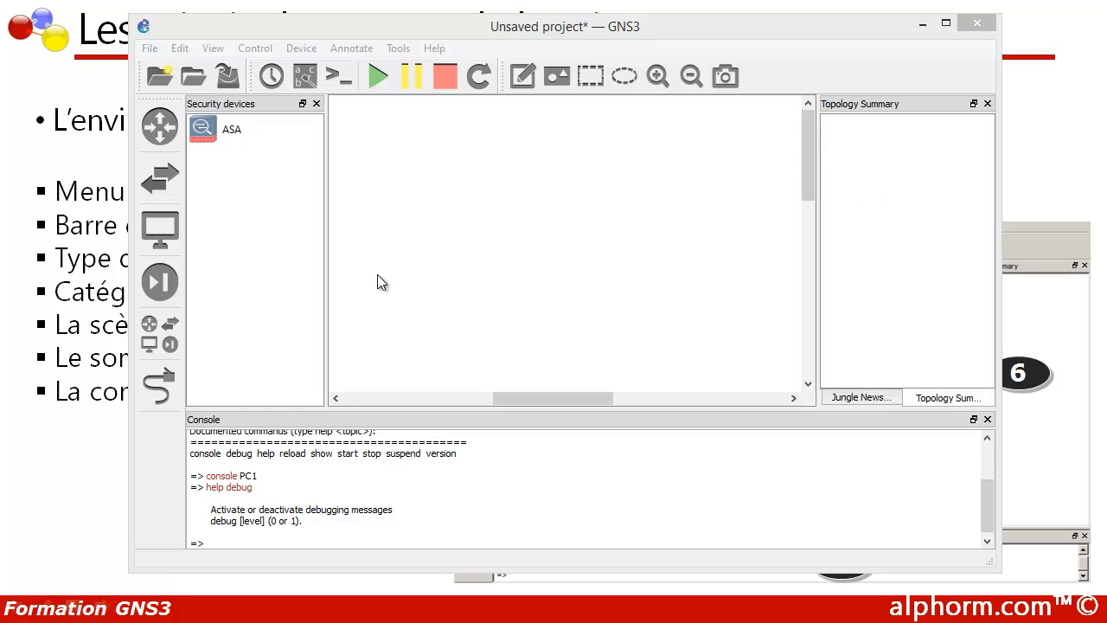
{"action": "left_click", "coordinate": [157, 129]}
{"action": "left_click_drag", "start_coordinate": [212, 130], "coordinate": [240, 144]}
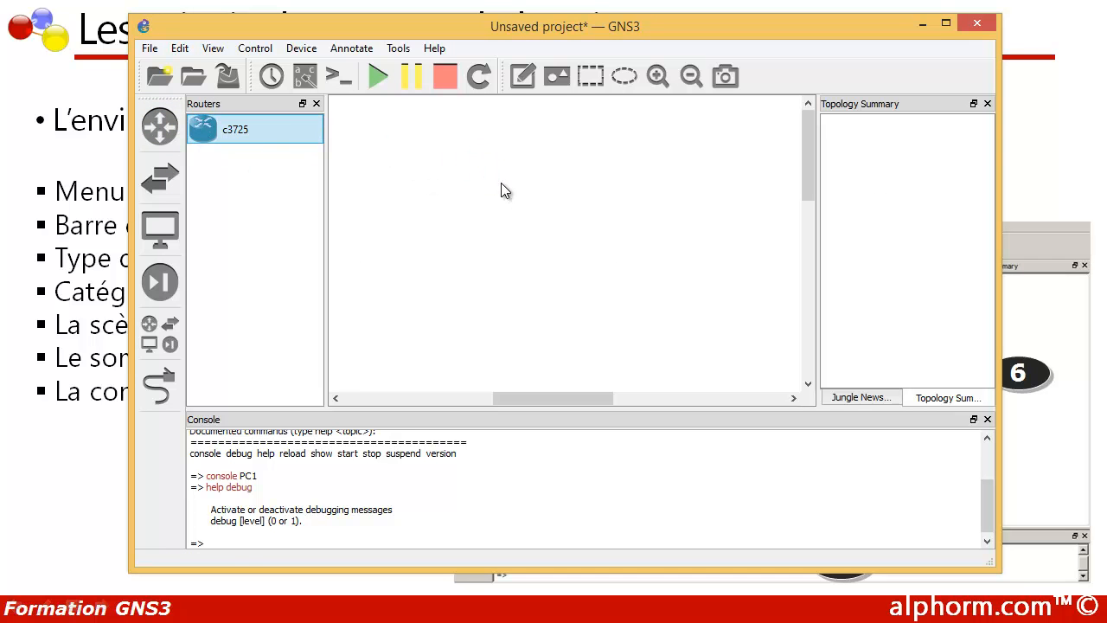
{"action": "left_click_drag", "start_coordinate": [503, 187], "coordinate": [503, 188]}
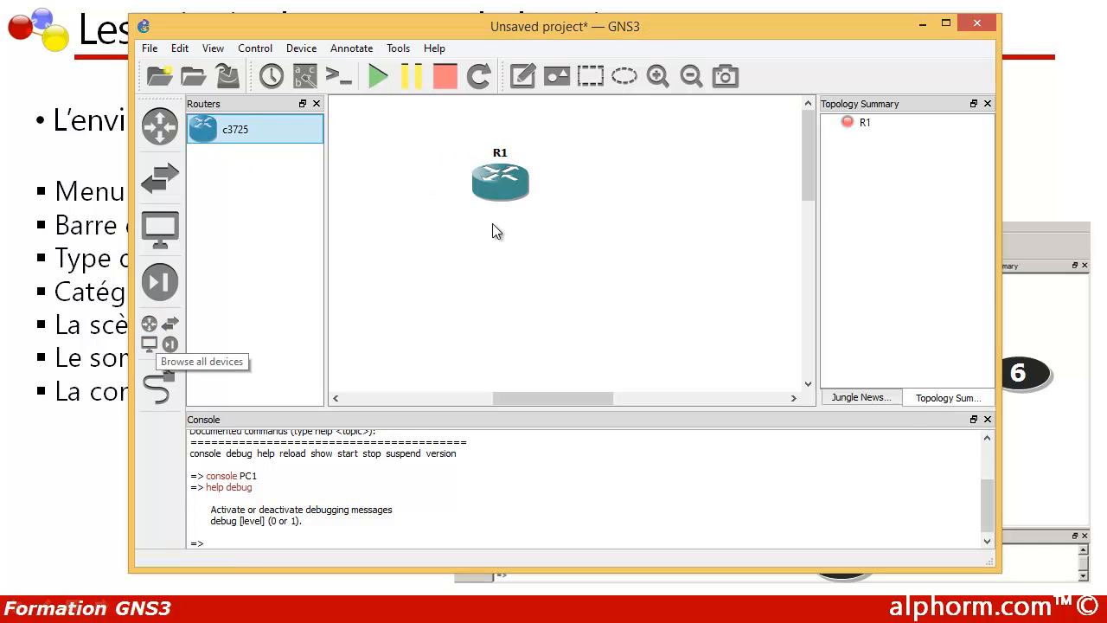
{"action": "left_click_drag", "start_coordinate": [499, 194], "coordinate": [484, 192]}
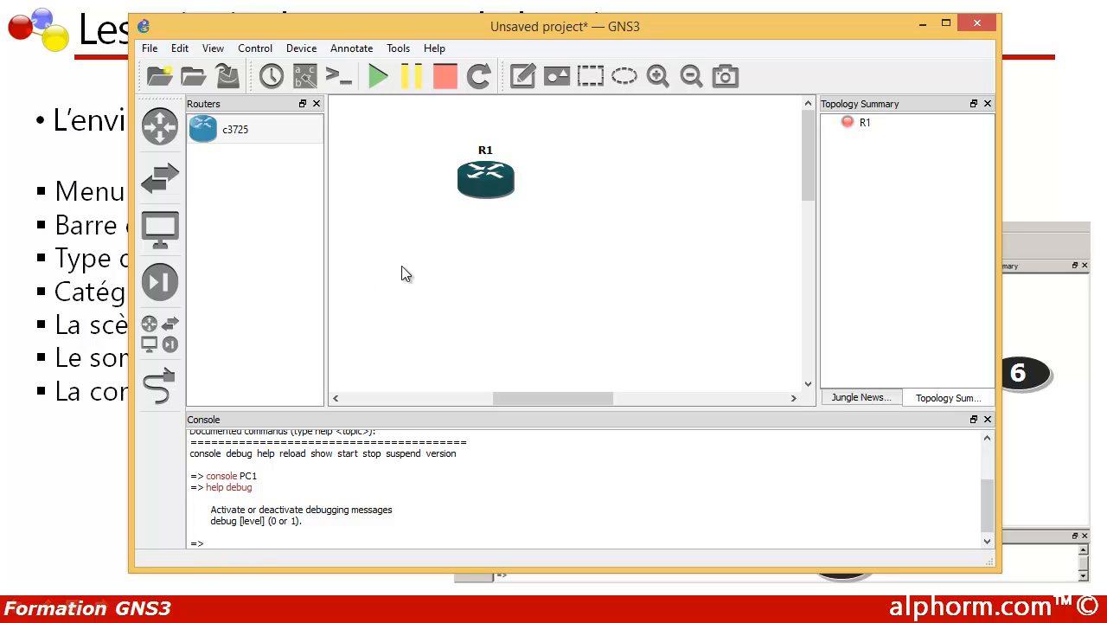
Place an Ethernet switch below and to the right of R1, and a Host directly below R1
{"action": "left_click", "coordinate": [160, 339]}
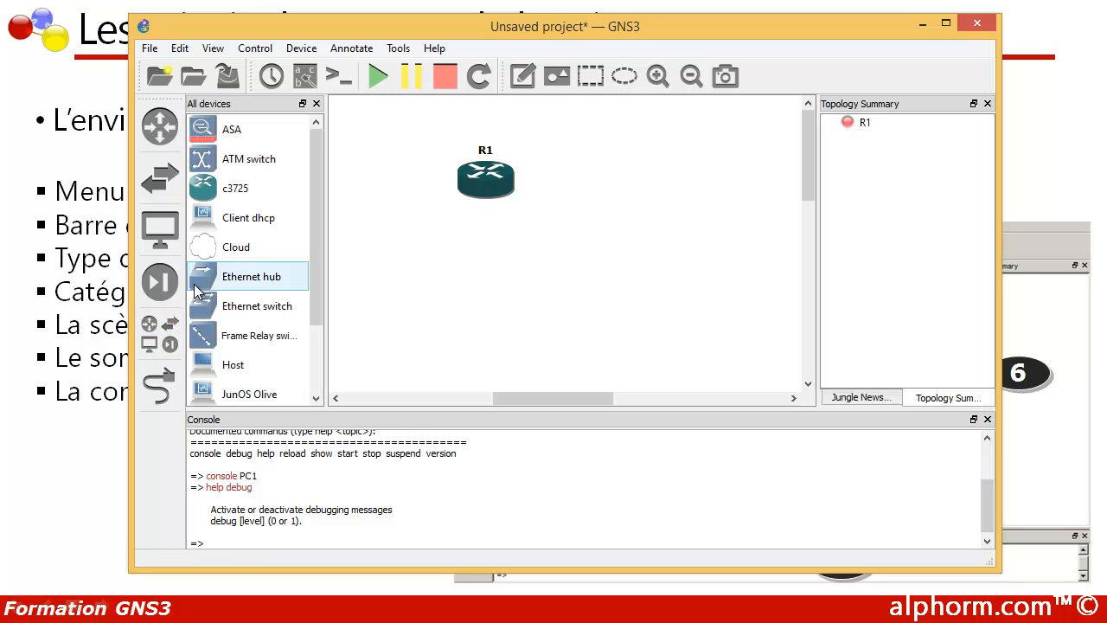
{"action": "left_click_drag", "start_coordinate": [209, 306], "coordinate": [592, 257]}
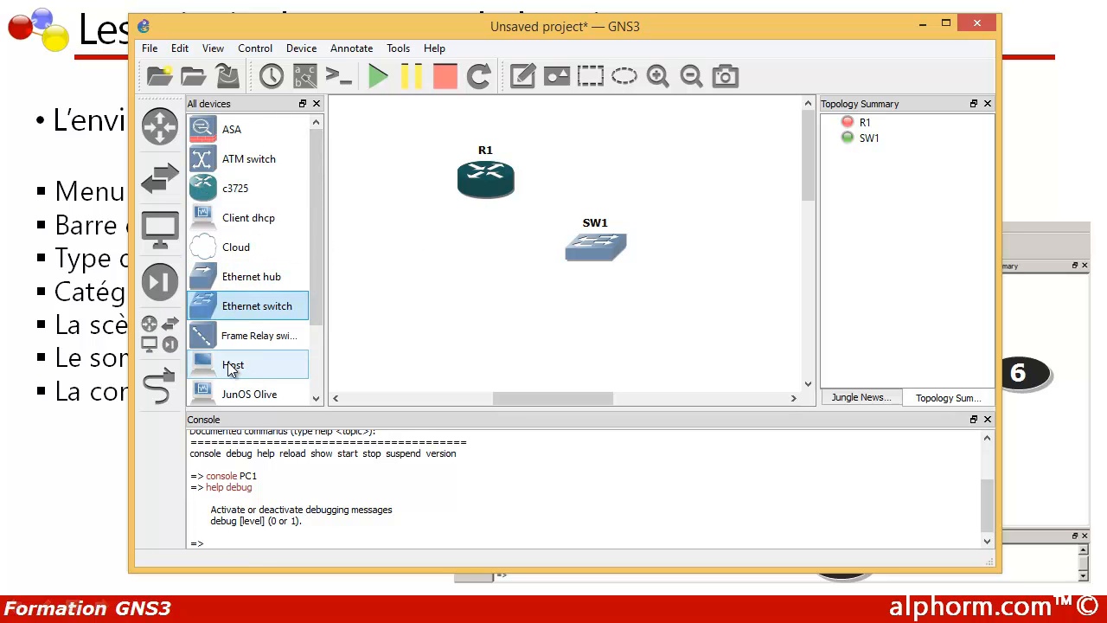
{"action": "left_click_drag", "start_coordinate": [313, 322], "coordinate": [316, 363]}
{"action": "left_click_drag", "start_coordinate": [217, 309], "coordinate": [469, 312]}
{"action": "left_click", "coordinate": [522, 322]}
Link SW1 port 1 to R1's f0/0 and SW1 port 2 to Host2's nio_gen_eth:GNS3 interface, and finish adding links
{"action": "left_click", "coordinate": [159, 387]}
{"action": "left_click", "coordinate": [581, 251]}
{"action": "left_click", "coordinate": [598, 267]}
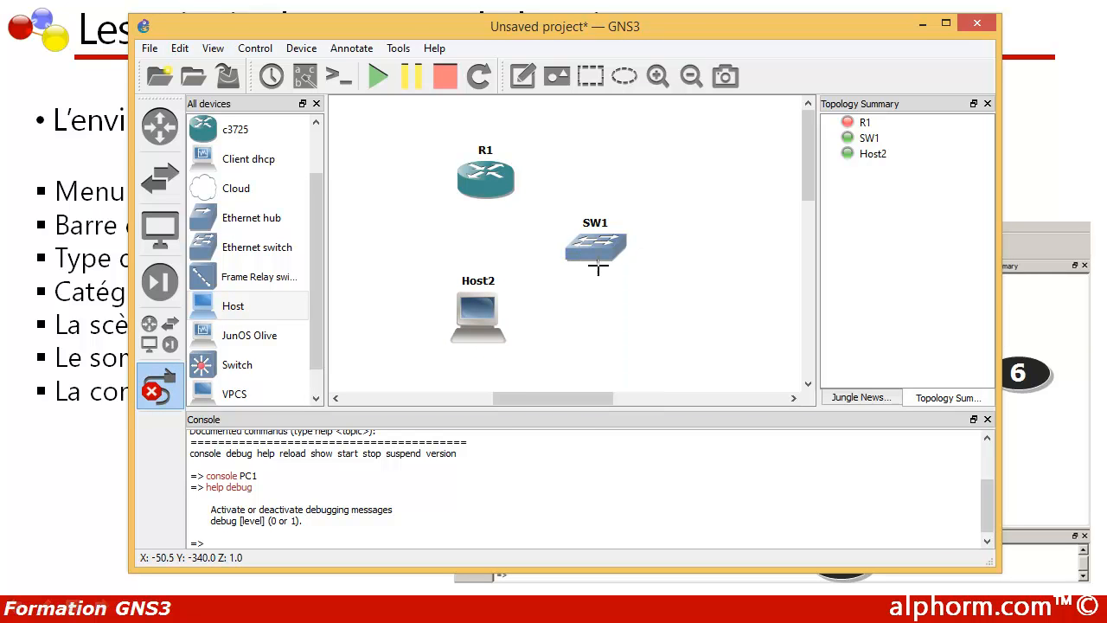
{"action": "left_click", "coordinate": [503, 188]}
{"action": "left_click", "coordinate": [533, 197]}
{"action": "left_click", "coordinate": [589, 259]}
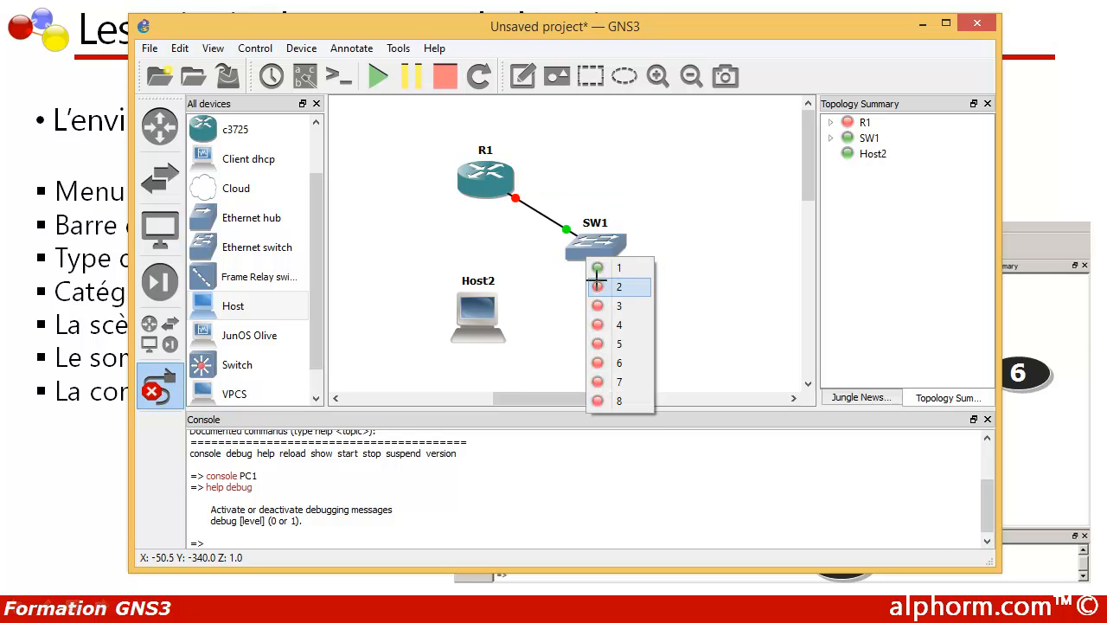
{"action": "left_click", "coordinate": [597, 287]}
{"action": "left_click", "coordinate": [502, 321]}
{"action": "left_click", "coordinate": [525, 325]}
{"action": "left_click", "coordinate": [160, 386]}
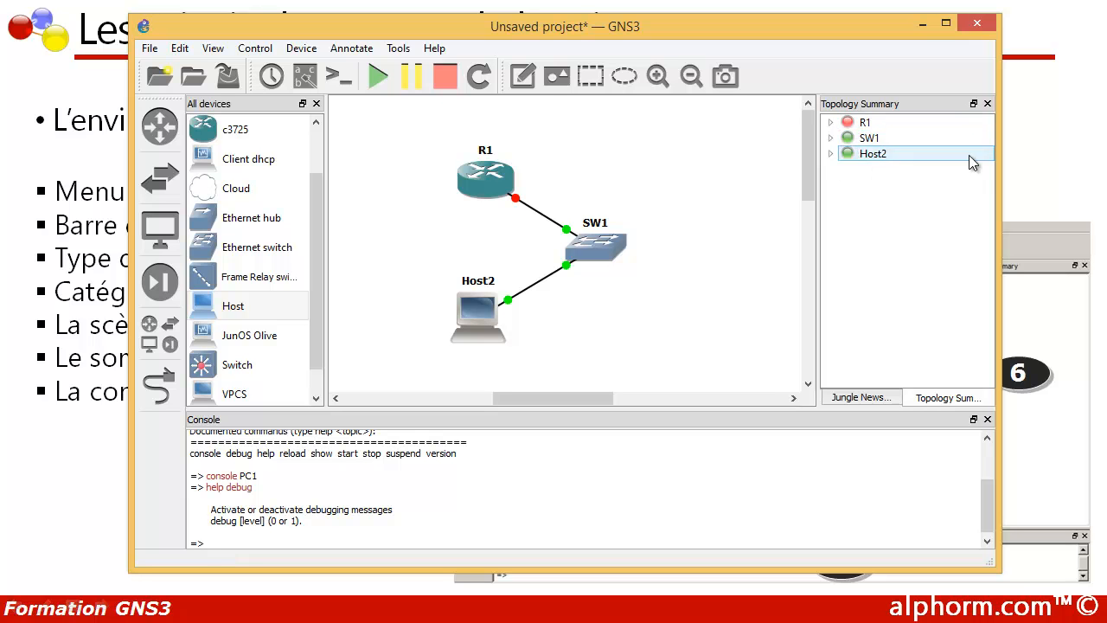
Expand R1's connections in the topology summary, and show the interface labels with f0/0, 1 and 2 moved clear of the links and switch
{"action": "left_click", "coordinate": [831, 124]}
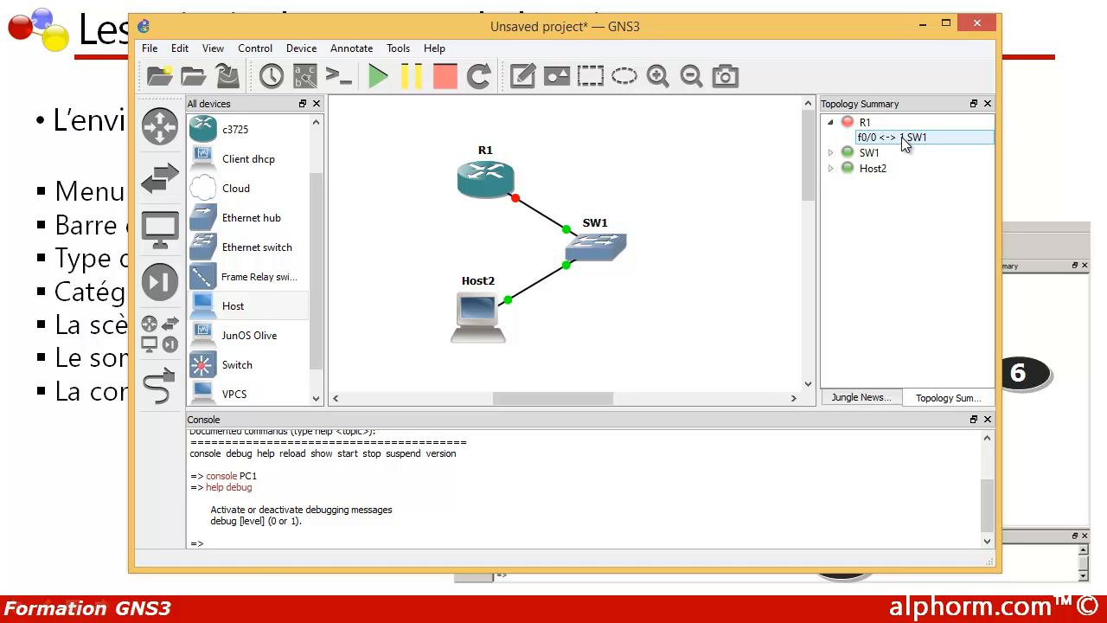
{"action": "left_click", "coordinate": [305, 76]}
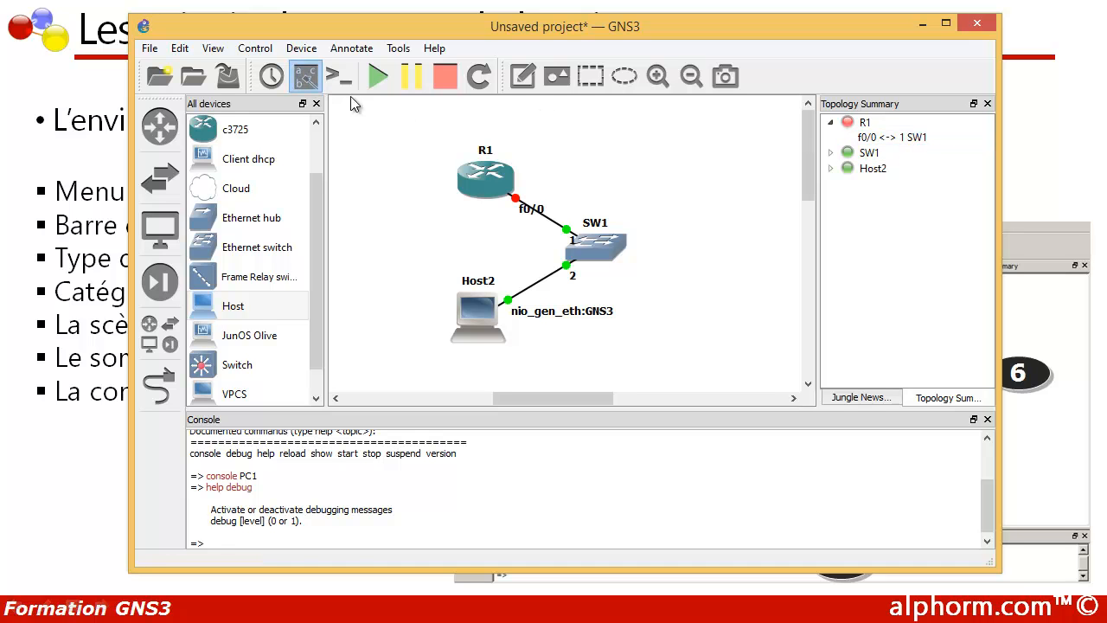
{"action": "left_click_drag", "start_coordinate": [548, 208], "coordinate": [526, 214]}
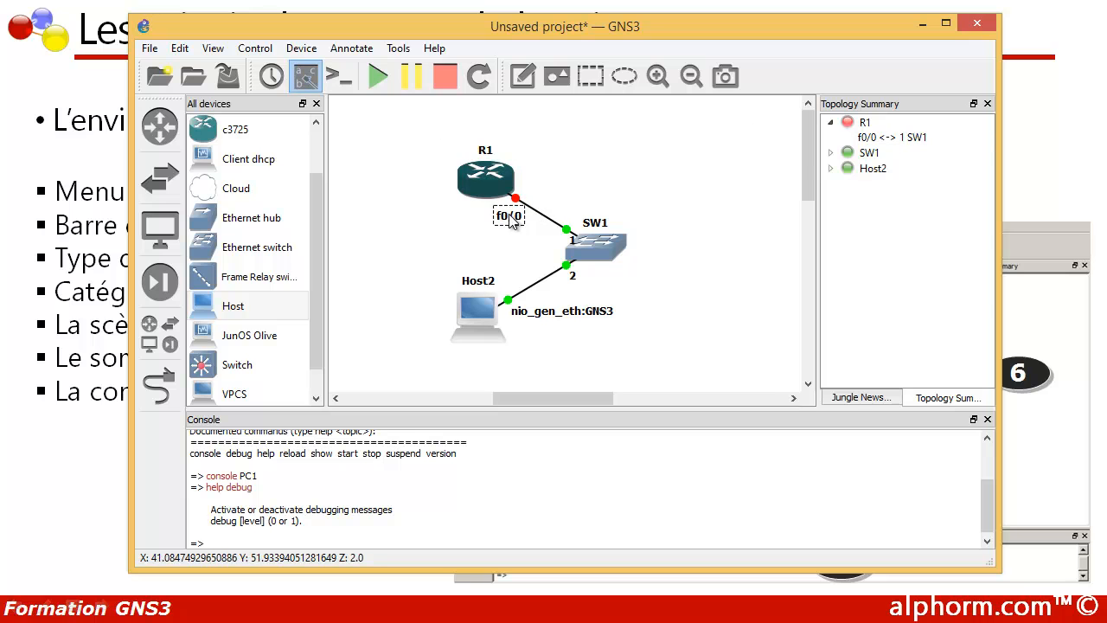
{"action": "left_click", "coordinate": [572, 240]}
{"action": "left_click_drag", "start_coordinate": [571, 245], "coordinate": [567, 285]}
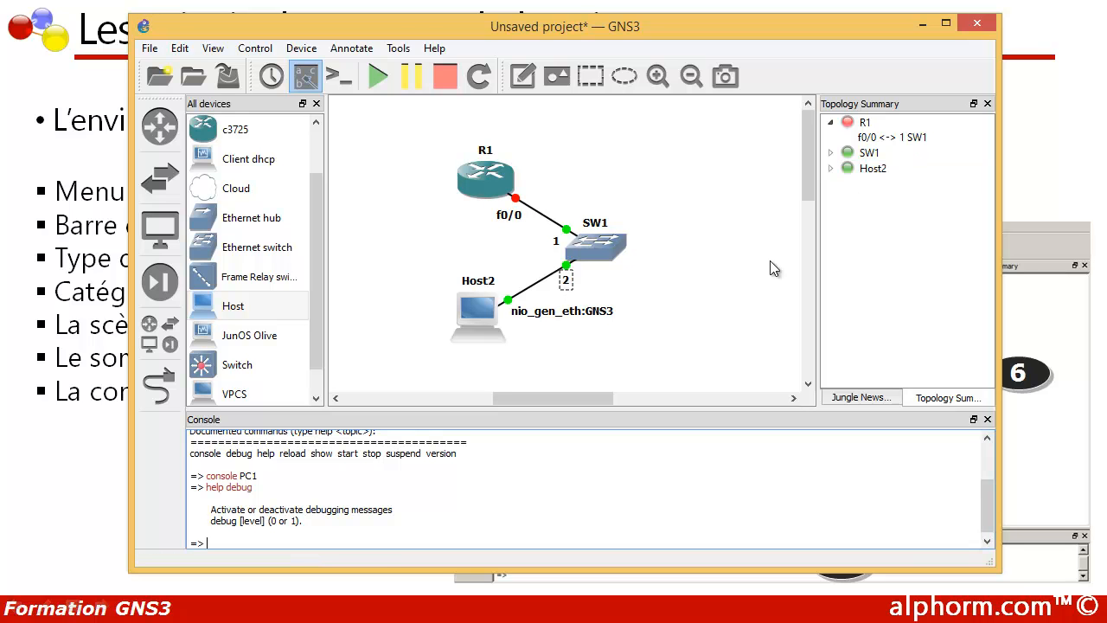
Delete all the existing text in the GNS3 console and start a fresh prompt line
{"action": "left_click_drag", "start_coordinate": [213, 533], "coordinate": [185, 432]}
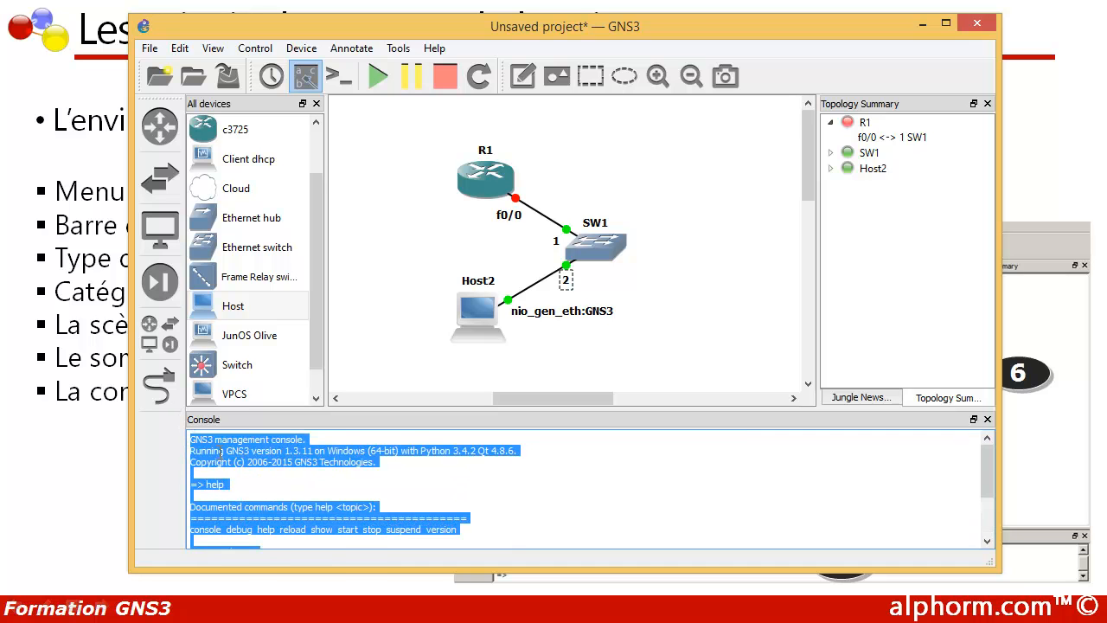
{"action": "right_click", "coordinate": [221, 519]}
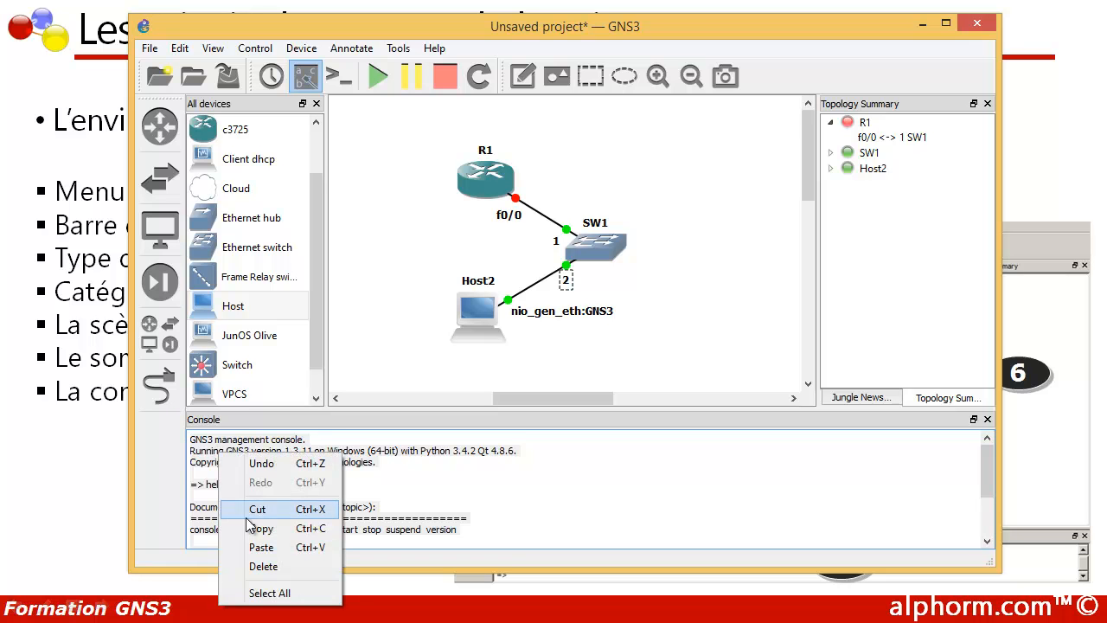
{"action": "left_click", "coordinate": [261, 567]}
{"action": "key", "text": "Return"}
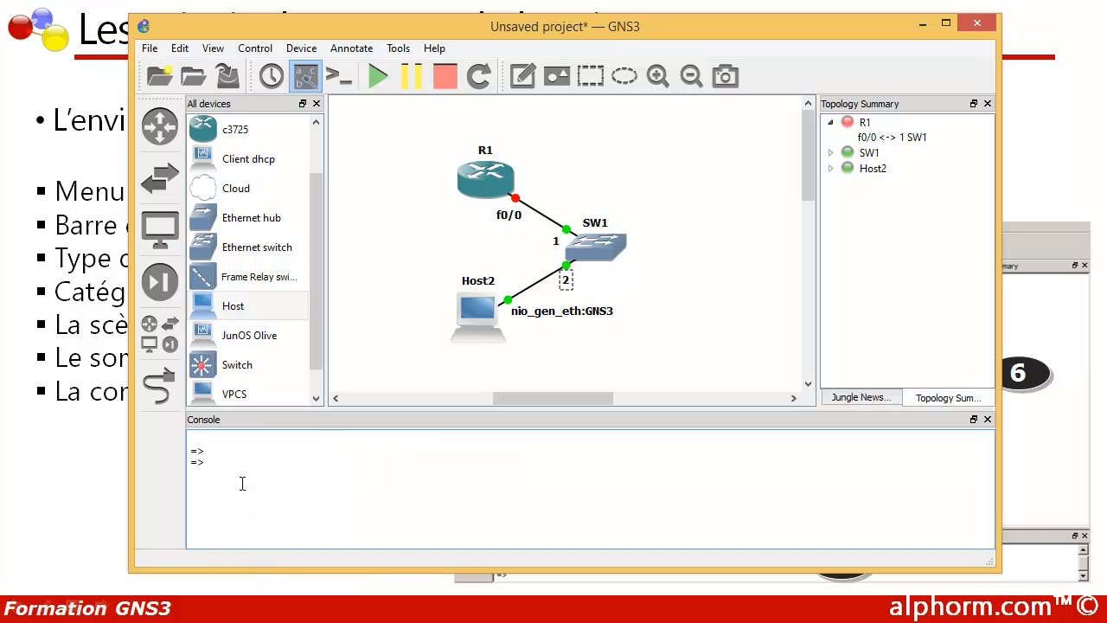
Run the help command in the console and examine the documented commands, such as console and start
{"action": "type", "text": "help"}
{"action": "key", "text": "Return"}
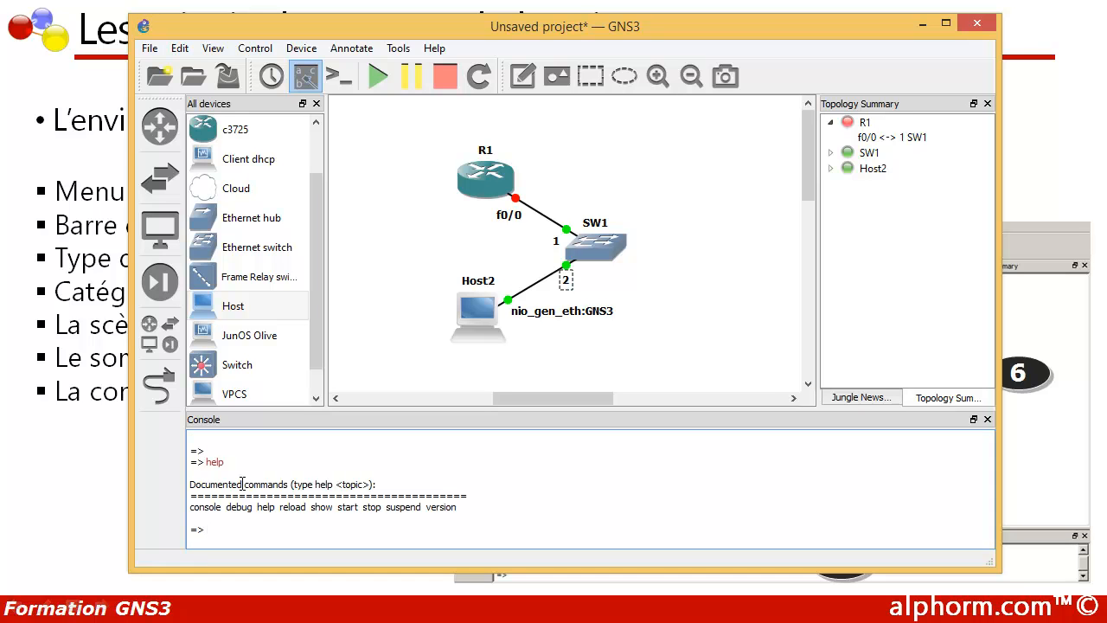
{"action": "left_click_drag", "start_coordinate": [474, 507], "coordinate": [180, 510]}
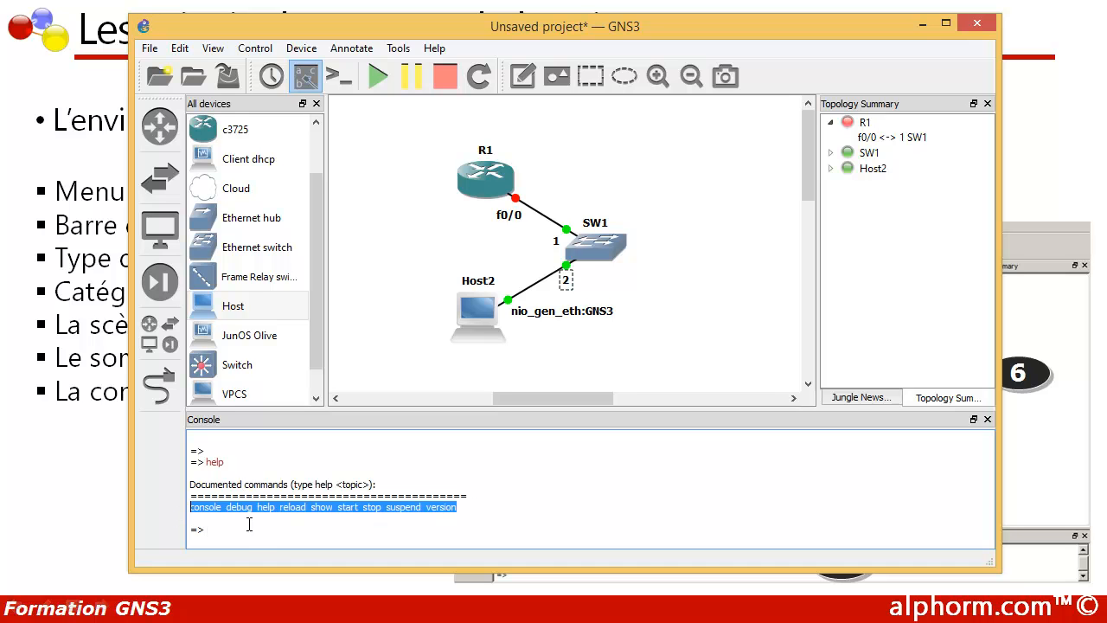
{"action": "left_click", "coordinate": [222, 524]}
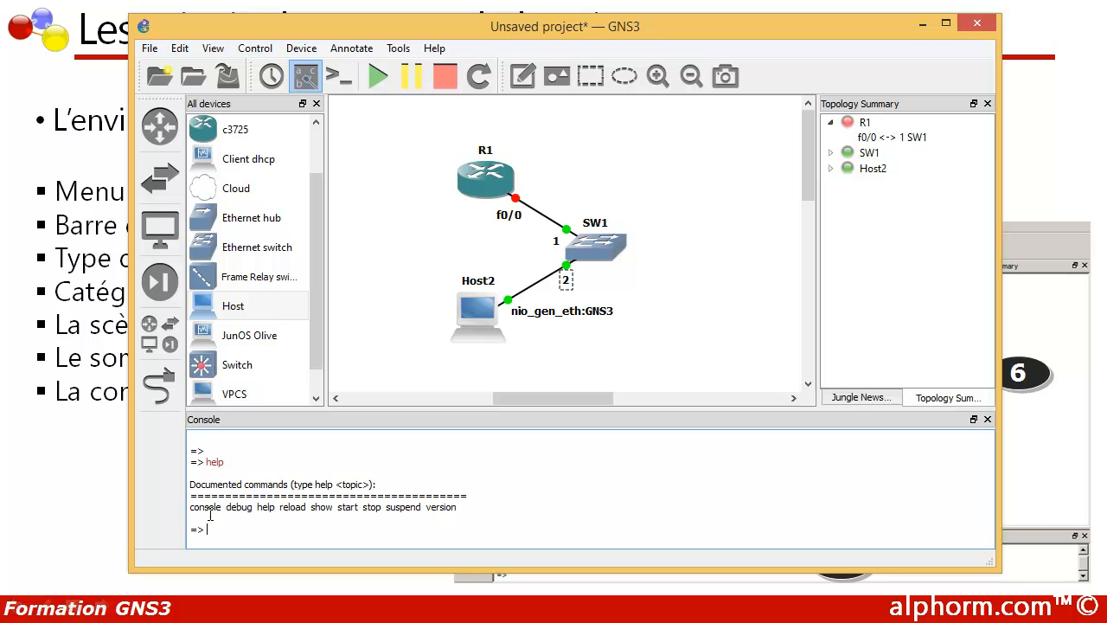
{"action": "double_click", "coordinate": [204, 507]}
{"action": "left_click", "coordinate": [218, 525]}
{"action": "double_click", "coordinate": [346, 510]}
{"action": "left_click", "coordinate": [208, 530]}
{"action": "key", "text": "Return"}
{"action": "key", "text": "Return"}
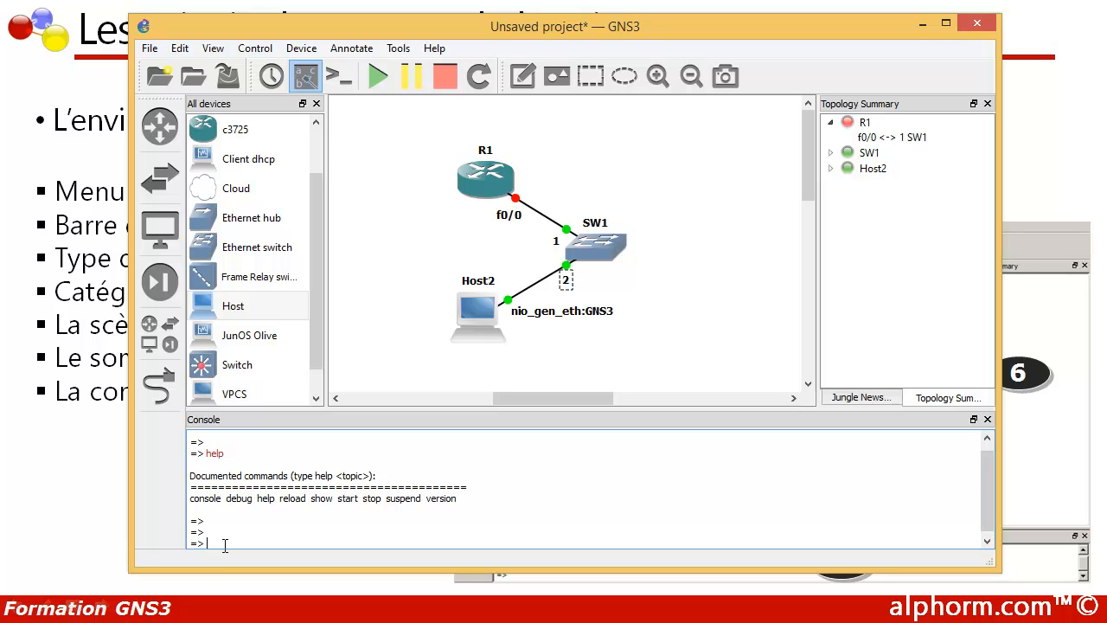
Run help console and highlight the description and syntax of the console command
{"action": "type", "text": "help console"}
{"action": "key", "text": "Return"}
{"action": "left_click_drag", "start_coordinate": [209, 509], "coordinate": [362, 522]}
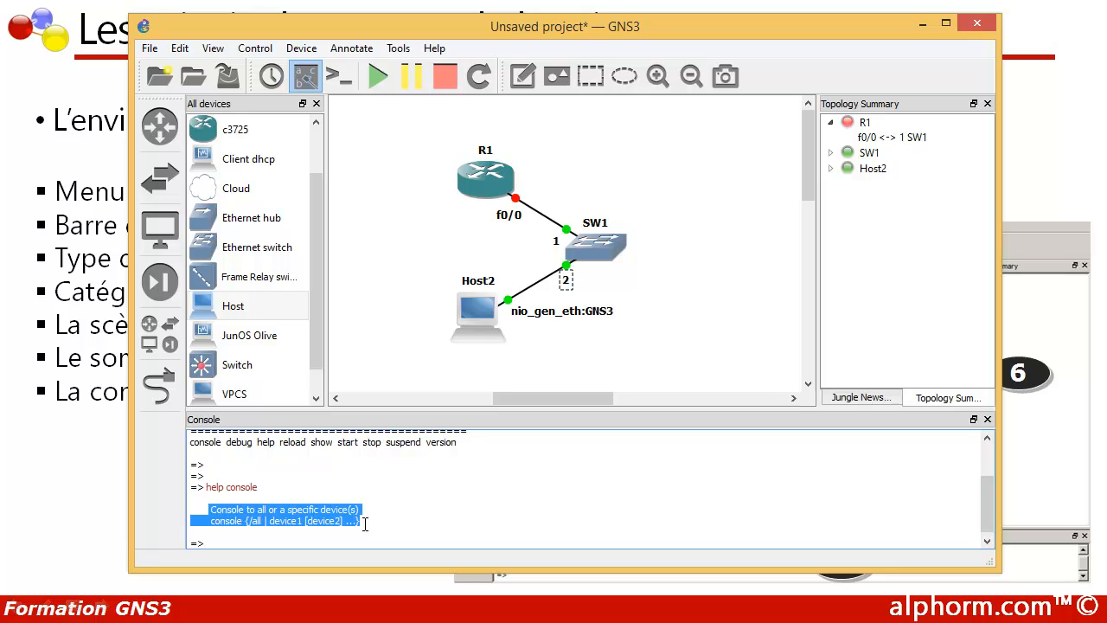
Clear the console text highlight, and review the project file commands and the selection and preferences commands
{"action": "left_click", "coordinate": [318, 531]}
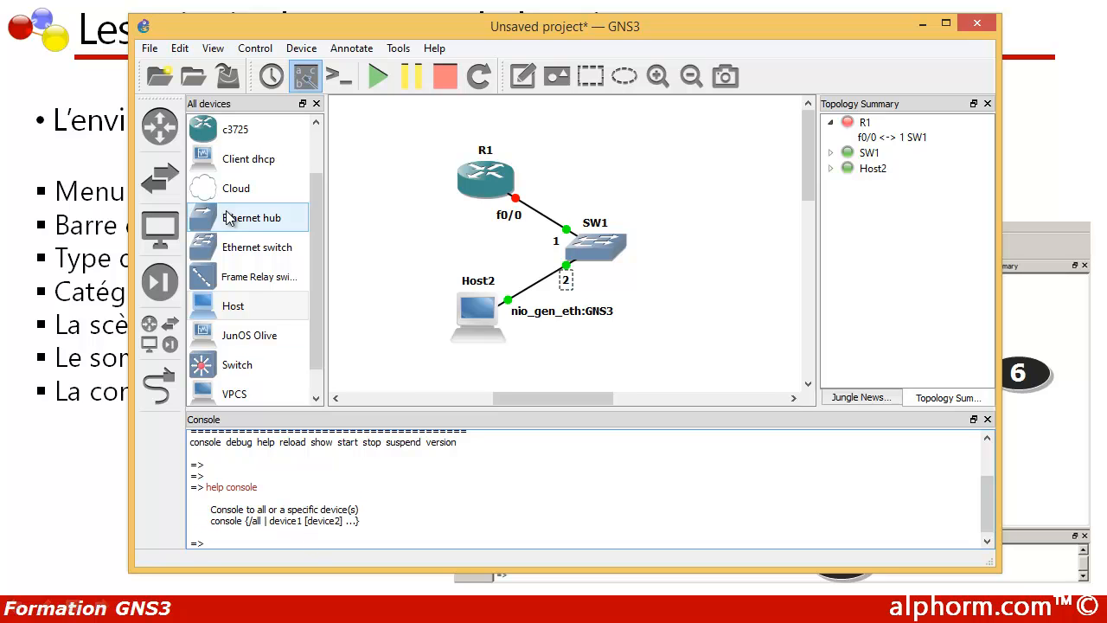
{"action": "left_click", "coordinate": [149, 50]}
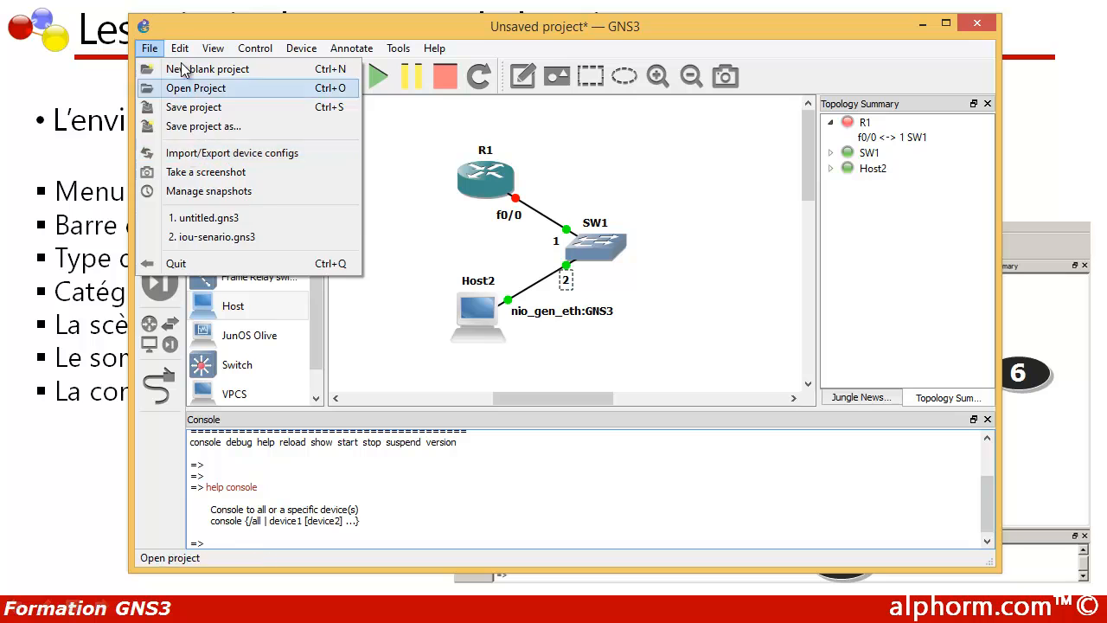
{"action": "mouse_move", "coordinate": [178, 52]}
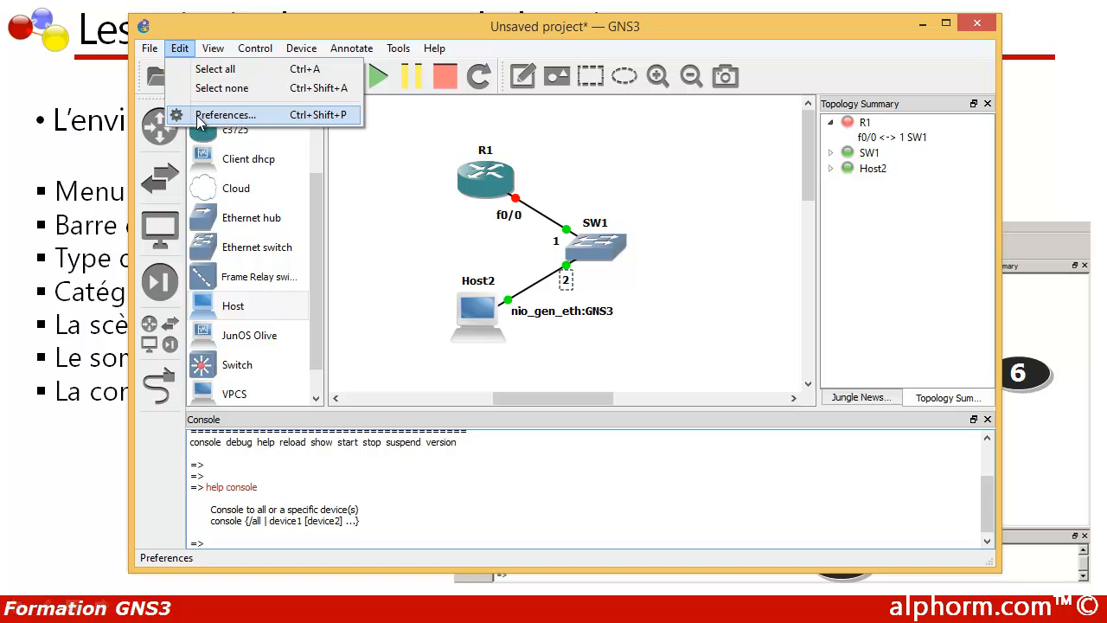
Hide the Topology Summary dock and show it again
{"action": "left_click", "coordinate": [207, 47]}
{"action": "left_click", "coordinate": [207, 47]}
{"action": "mouse_move", "coordinate": [239, 245]}
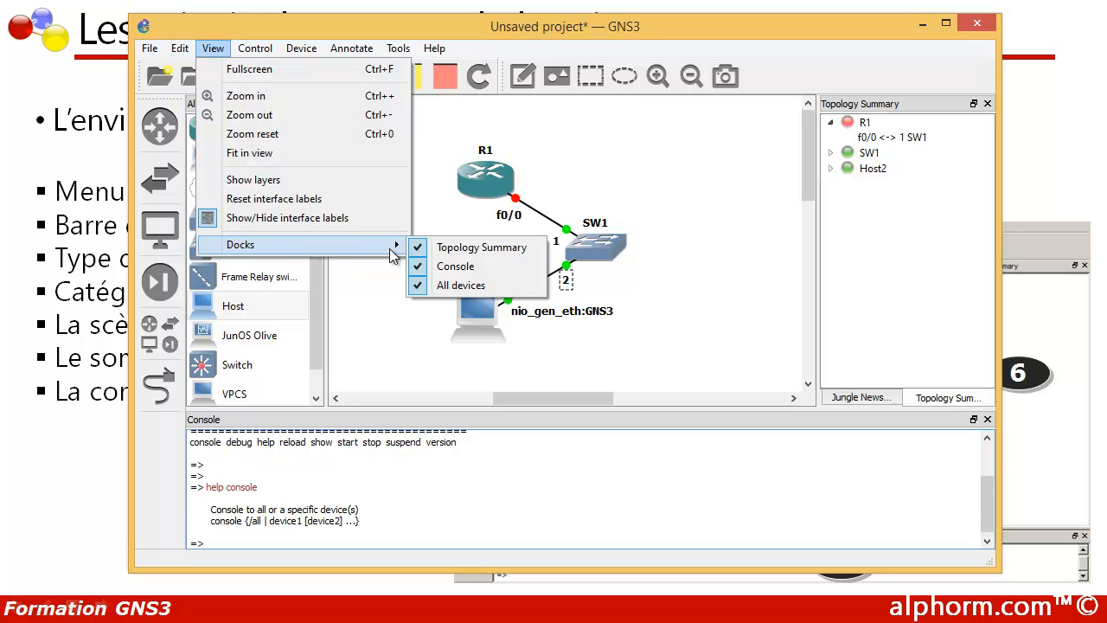
{"action": "left_click", "coordinate": [421, 249]}
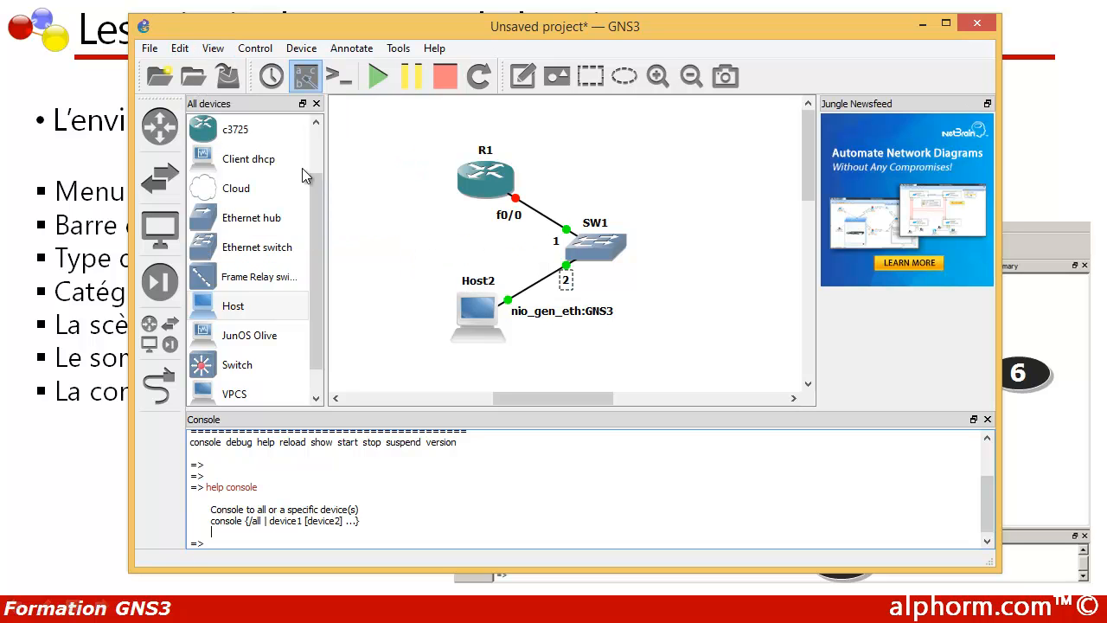
{"action": "left_click", "coordinate": [180, 48]}
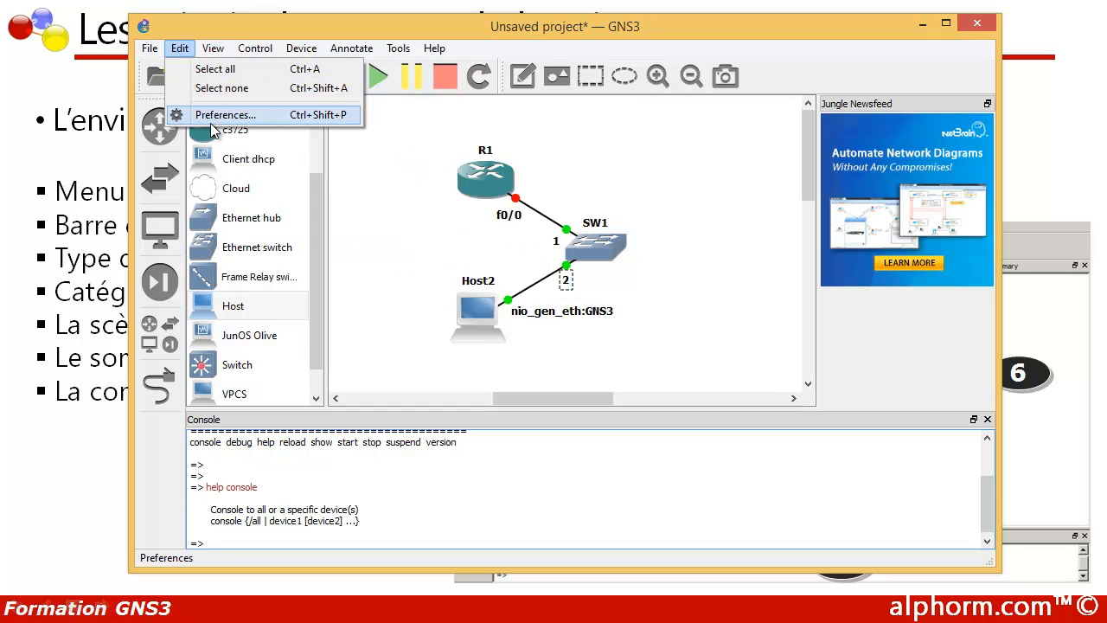
{"action": "mouse_move", "coordinate": [213, 48]}
{"action": "mouse_move", "coordinate": [267, 245]}
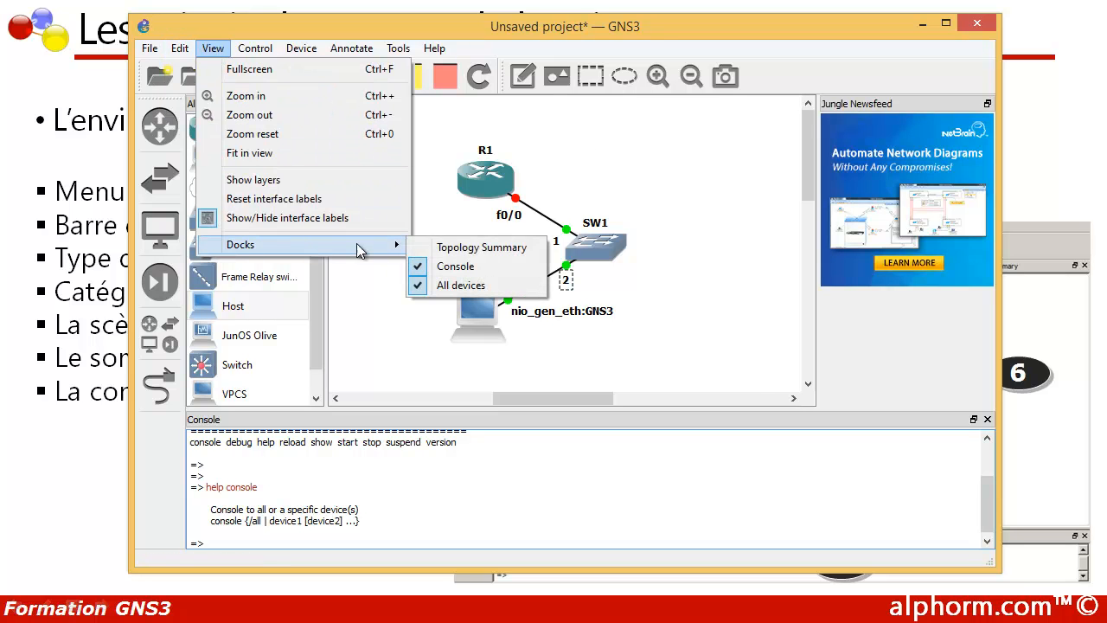
{"action": "left_click", "coordinate": [421, 250]}
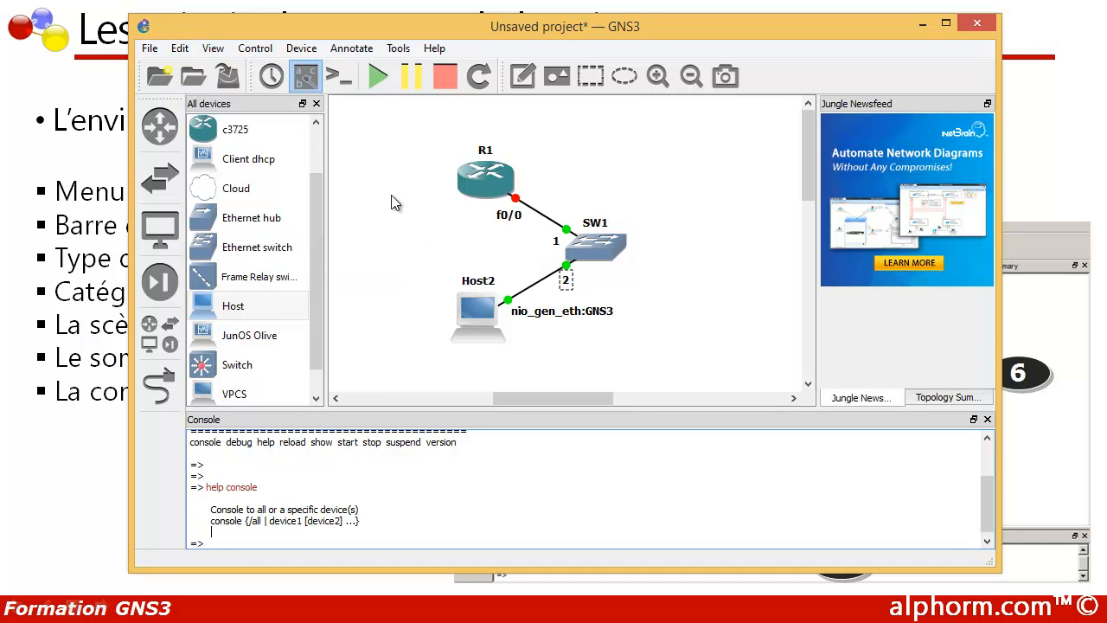
Review the commands that control all devices, and the device commands available for router R1
{"action": "left_click", "coordinate": [253, 52]}
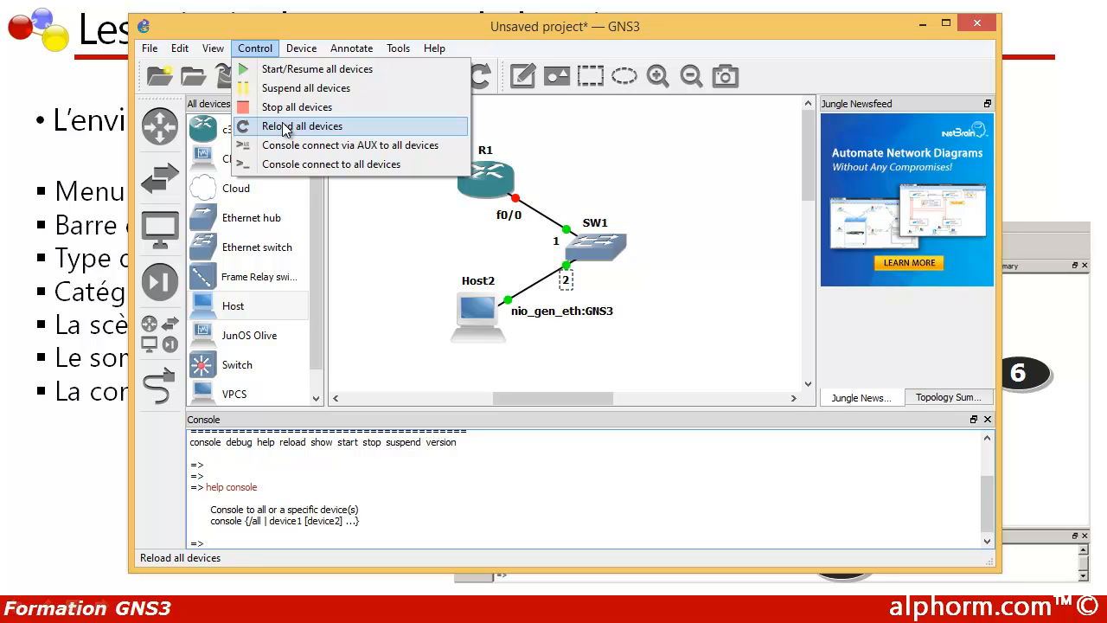
{"action": "mouse_move", "coordinate": [302, 52]}
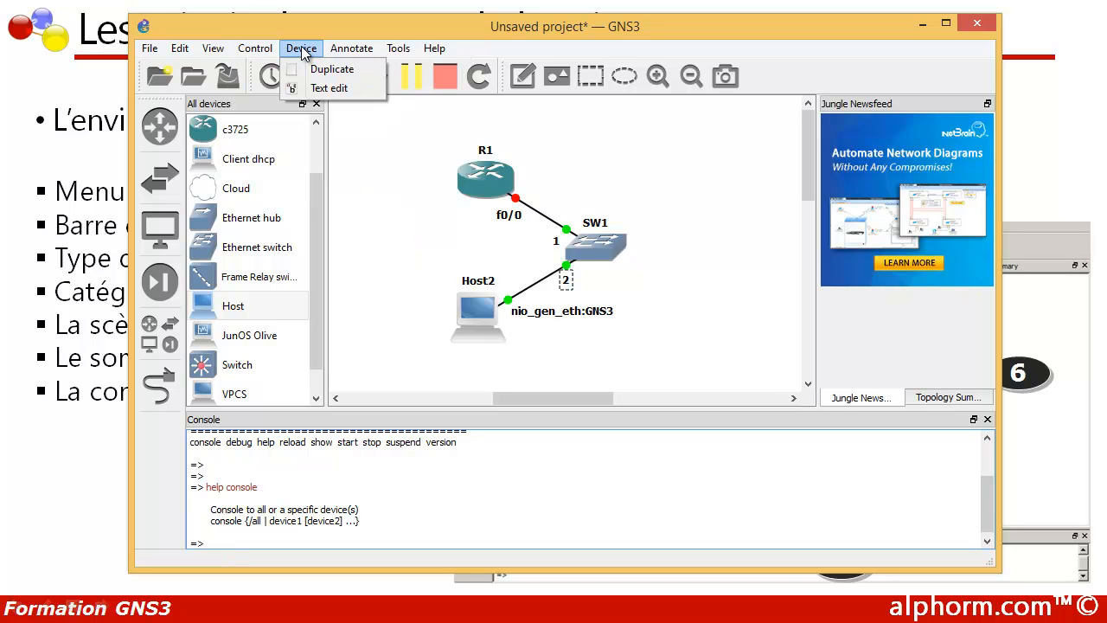
{"action": "left_click", "coordinate": [409, 181]}
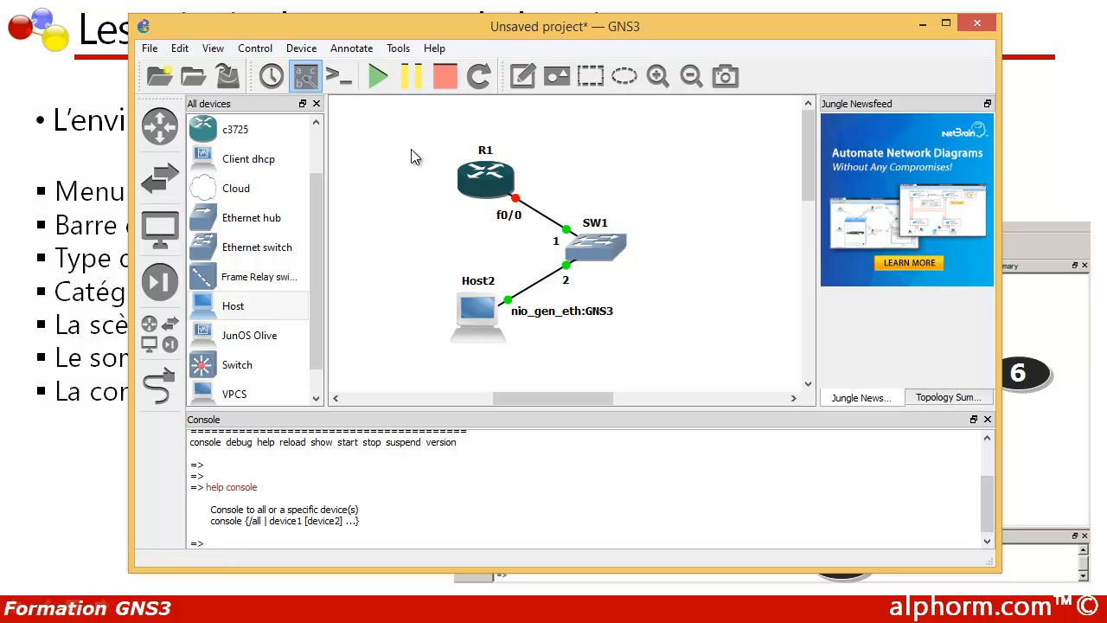
{"action": "left_click", "coordinate": [302, 49]}
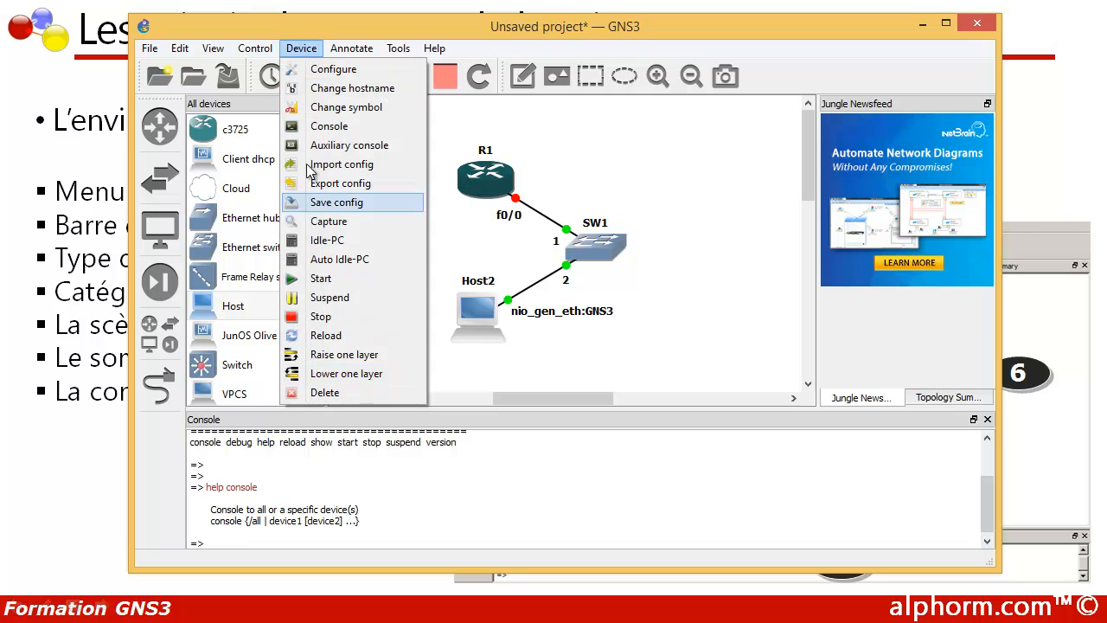
{"action": "left_click", "coordinate": [302, 49]}
{"action": "left_click", "coordinate": [302, 49]}
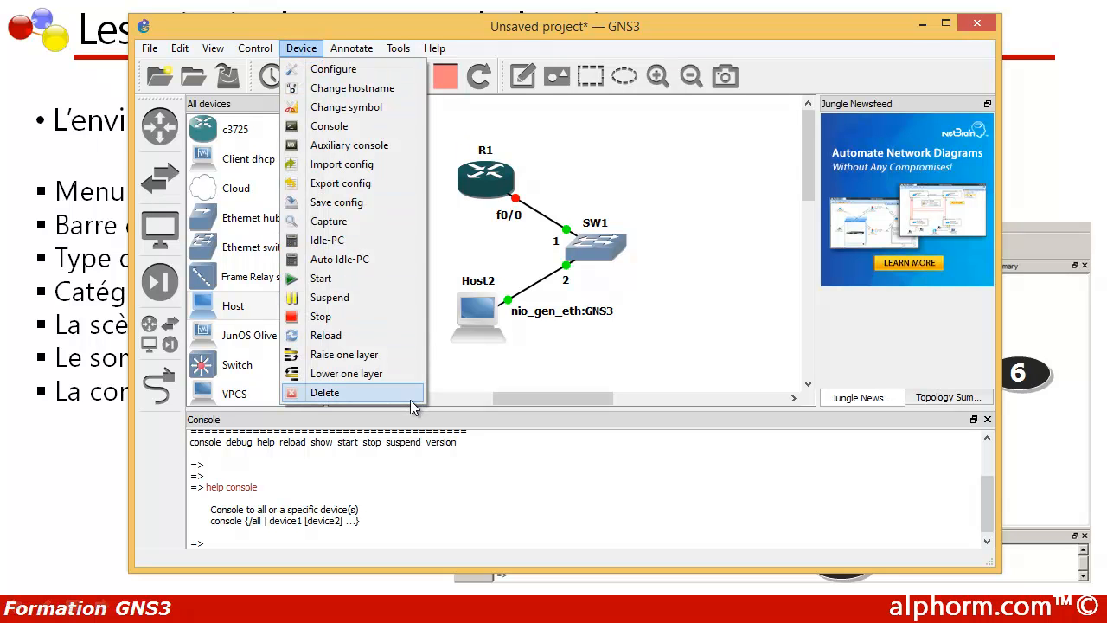
{"action": "right_click", "coordinate": [478, 183]}
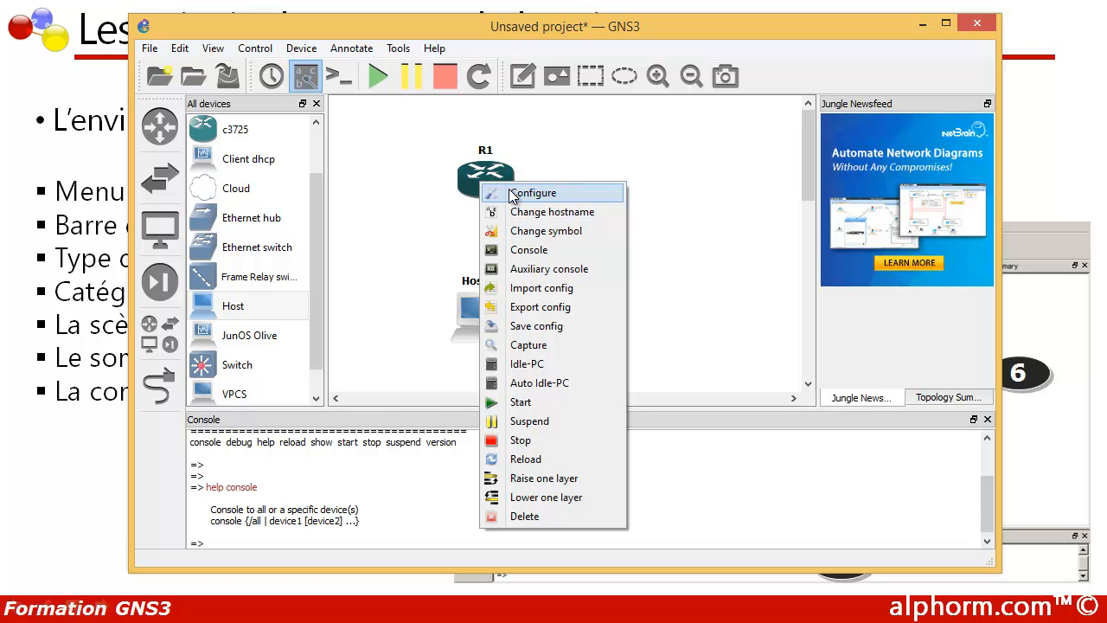
{"action": "left_click", "coordinate": [427, 226]}
Review the device commands available for switch SW1, and clear the selection
{"action": "left_click", "coordinate": [290, 50]}
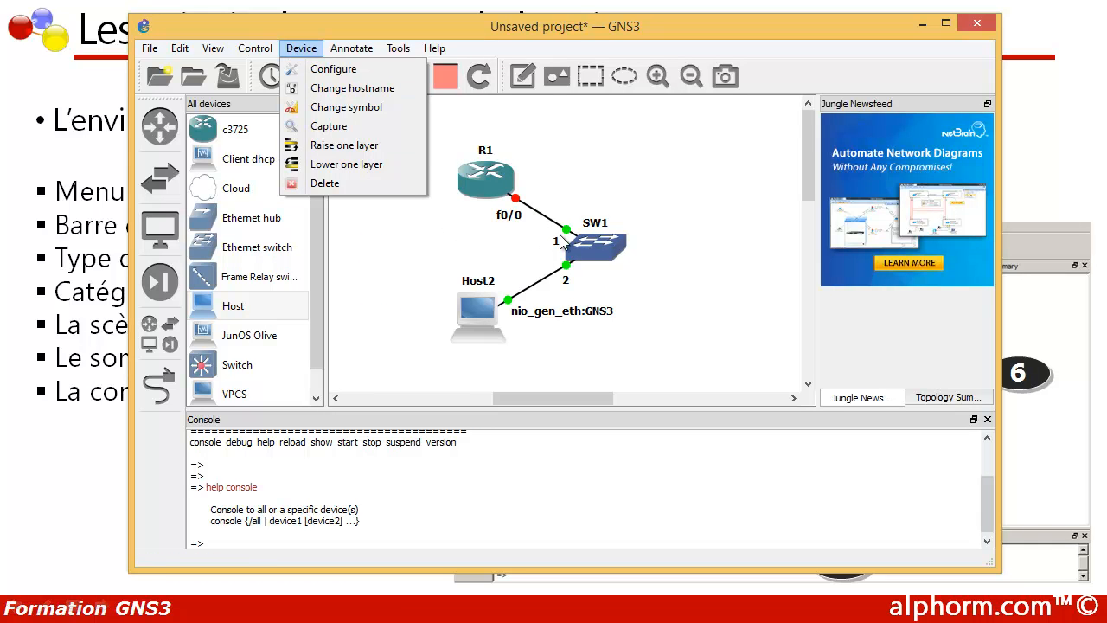
{"action": "left_click", "coordinate": [586, 249]}
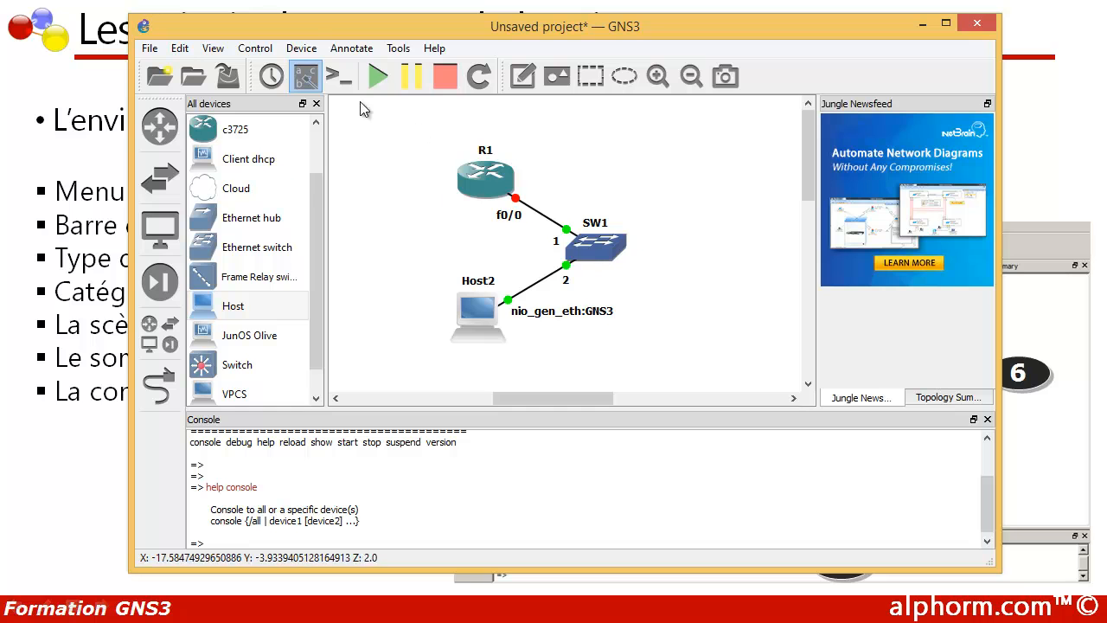
{"action": "left_click", "coordinate": [301, 50]}
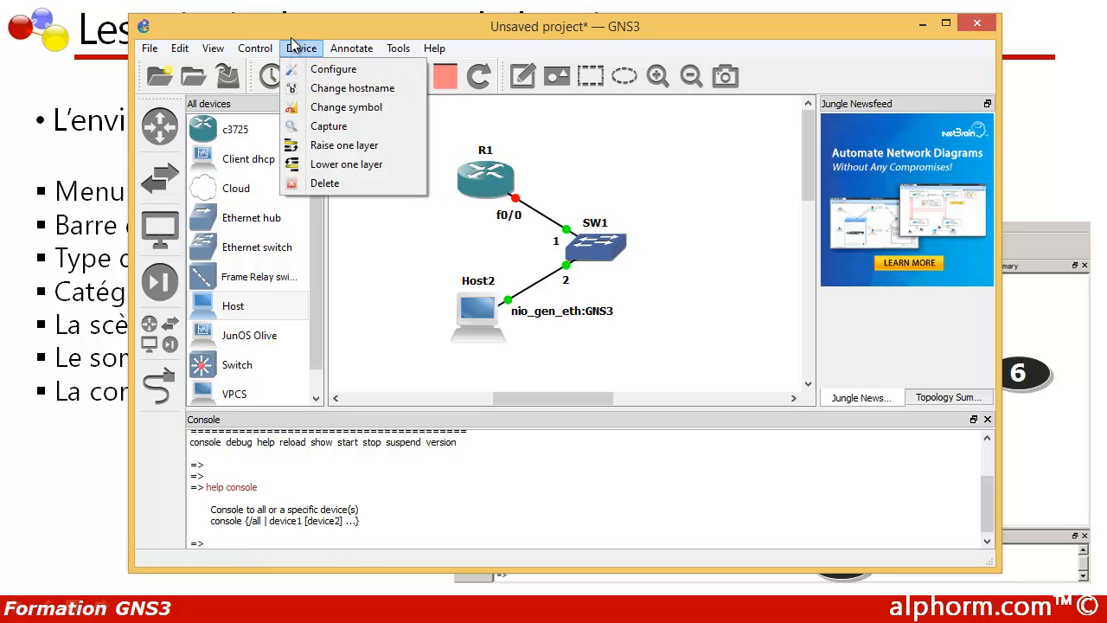
{"action": "left_click", "coordinate": [533, 153]}
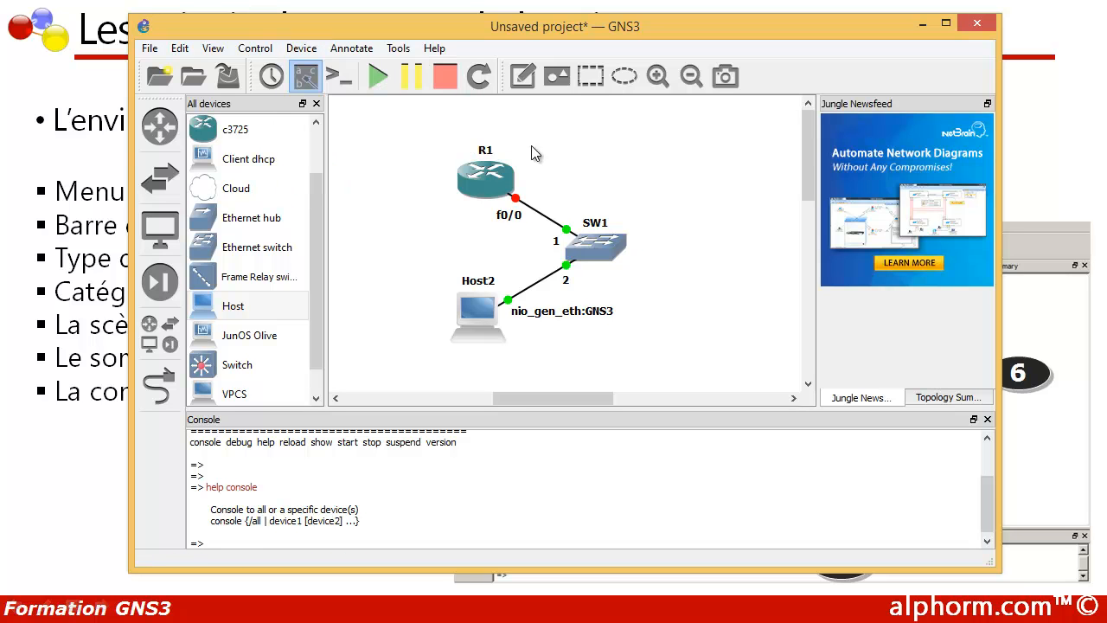
Draw a rectangle annotation on the scene and move it to the empty area above SW1
{"action": "left_click", "coordinate": [602, 87]}
{"action": "left_click", "coordinate": [662, 185]}
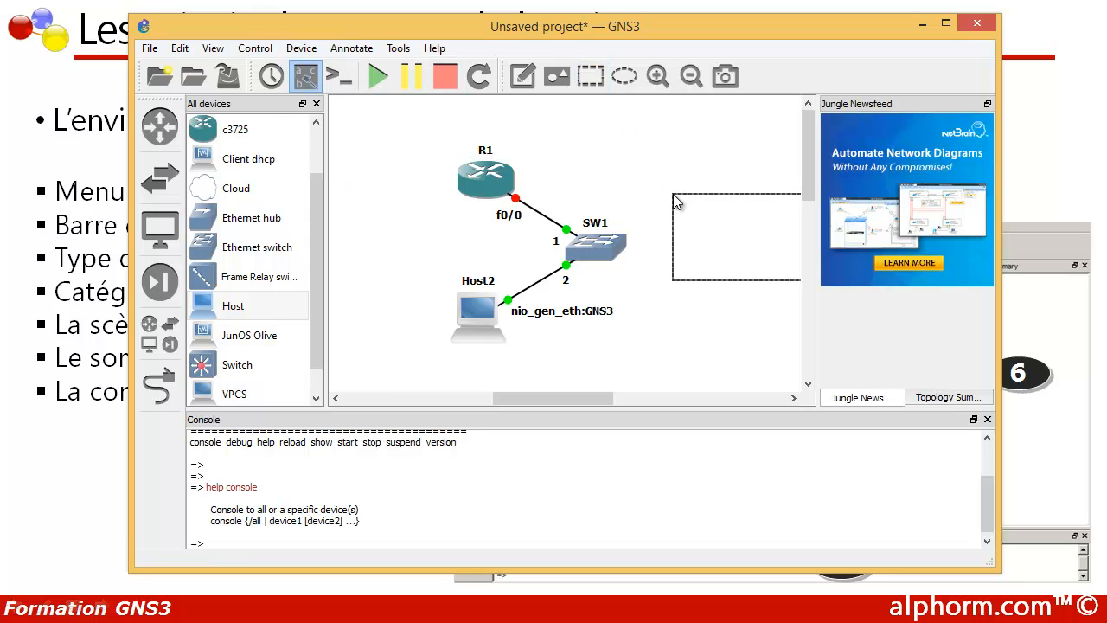
{"action": "left_click_drag", "start_coordinate": [676, 206], "coordinate": [607, 136]}
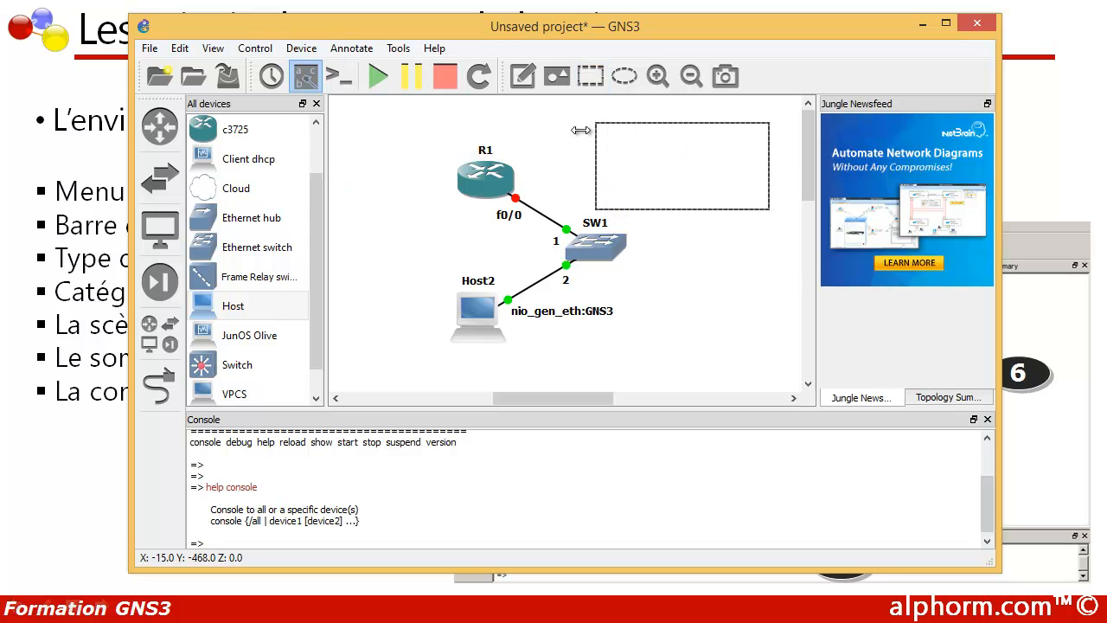
Review the annotation, VPCS multi-host and help commands, and locate the VPCS entry in the device list
{"action": "left_click", "coordinate": [301, 49]}
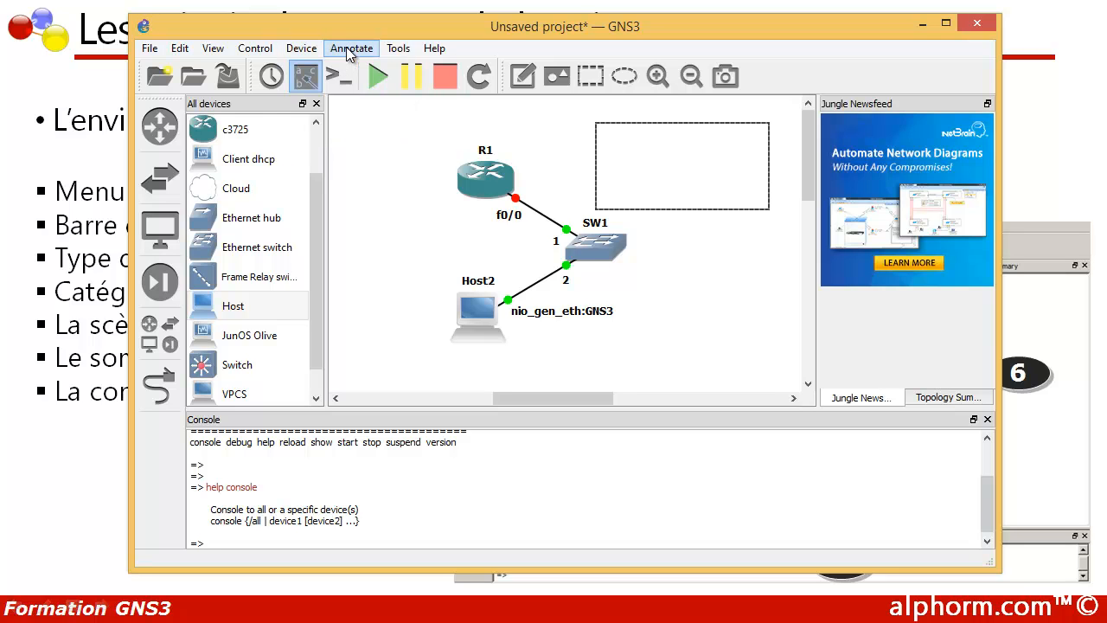
{"action": "left_click", "coordinate": [346, 47]}
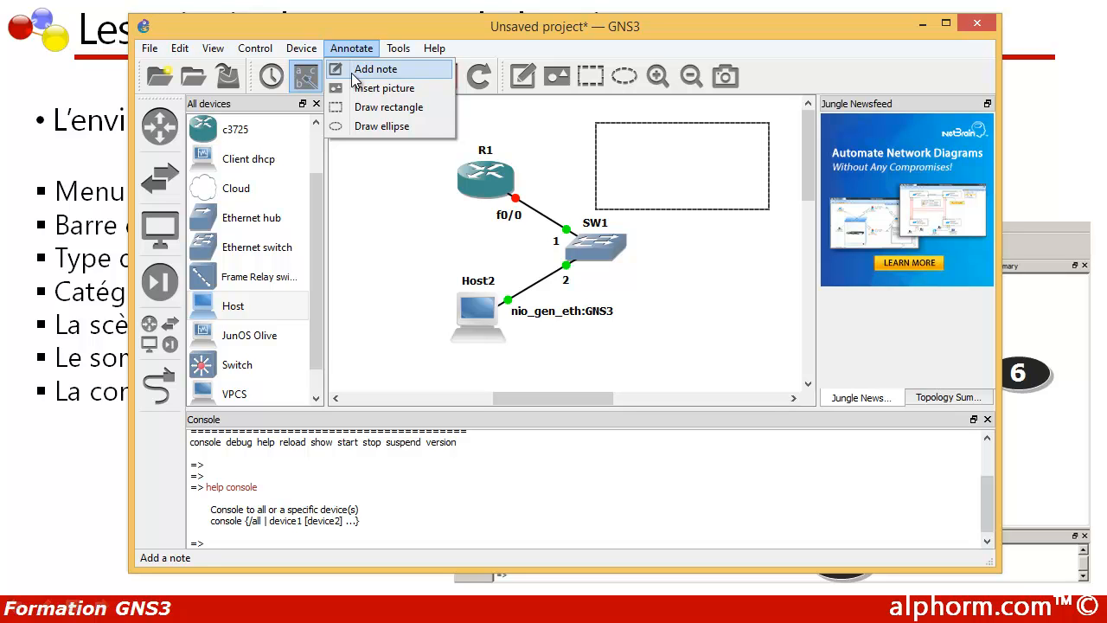
{"action": "mouse_move", "coordinate": [398, 56]}
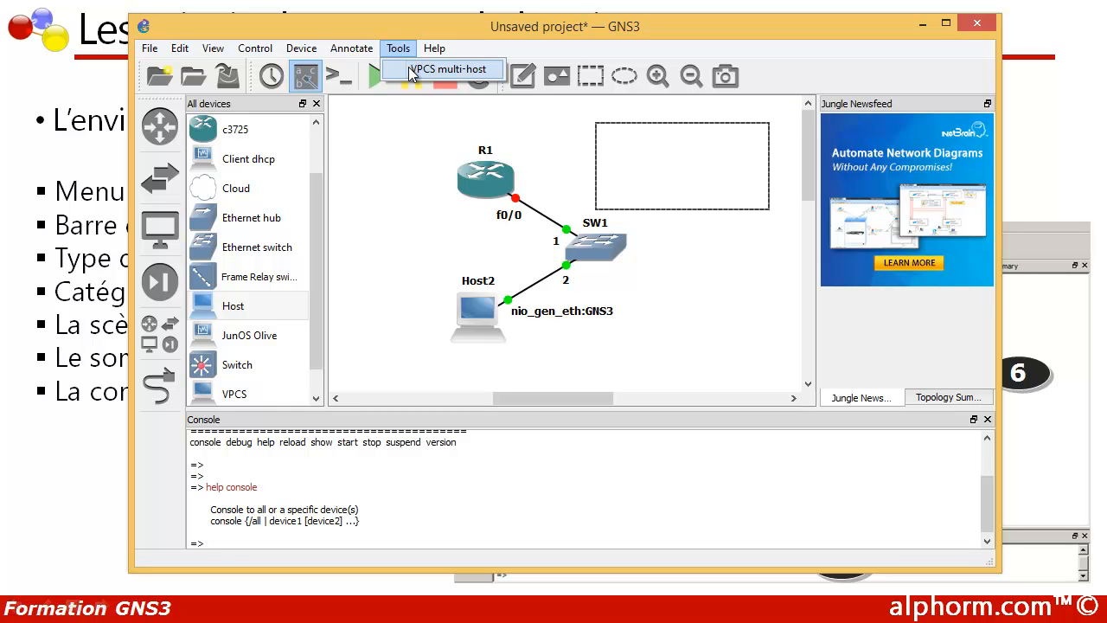
{"action": "left_click", "coordinate": [234, 390]}
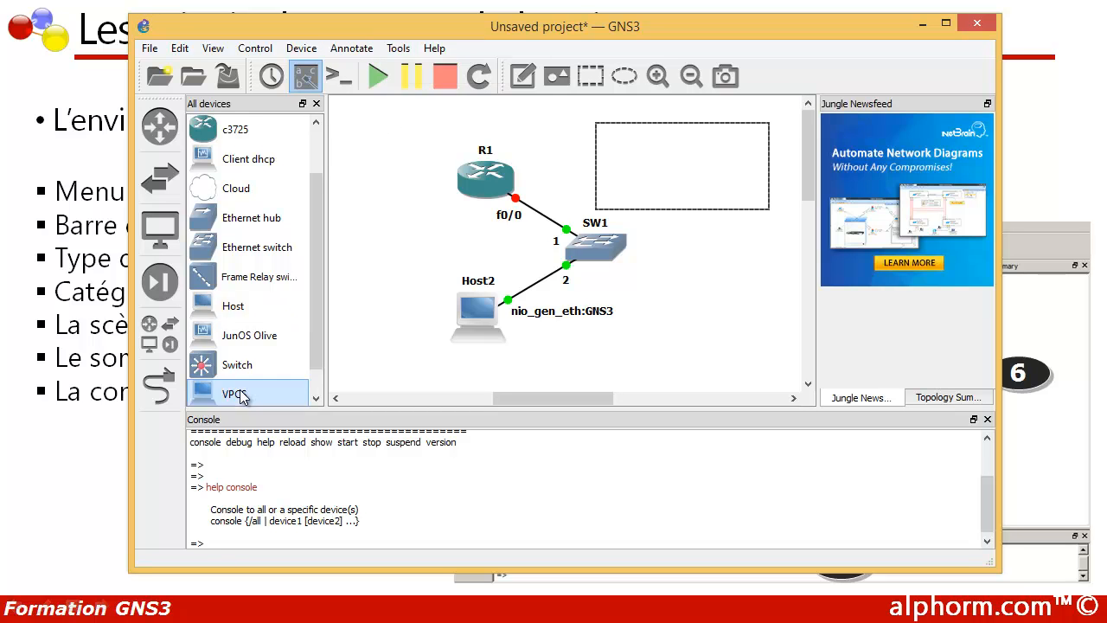
{"action": "scroll", "coordinate": [299, 365], "scroll_direction": "down", "scroll_amount": 1}
{"action": "left_click", "coordinate": [299, 365]}
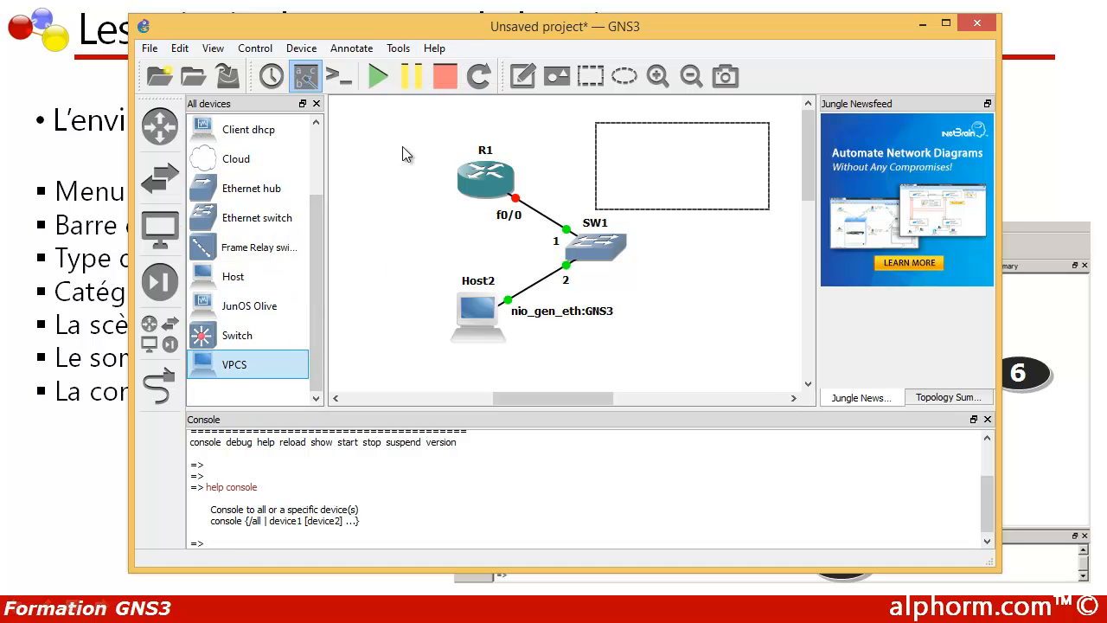
{"action": "left_click", "coordinate": [427, 52]}
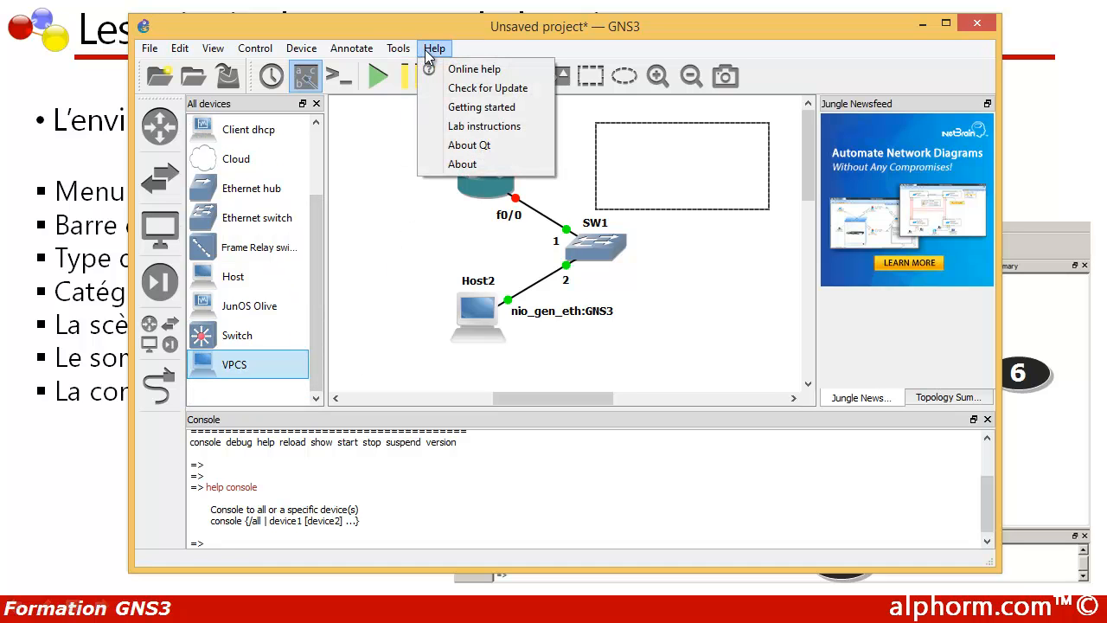